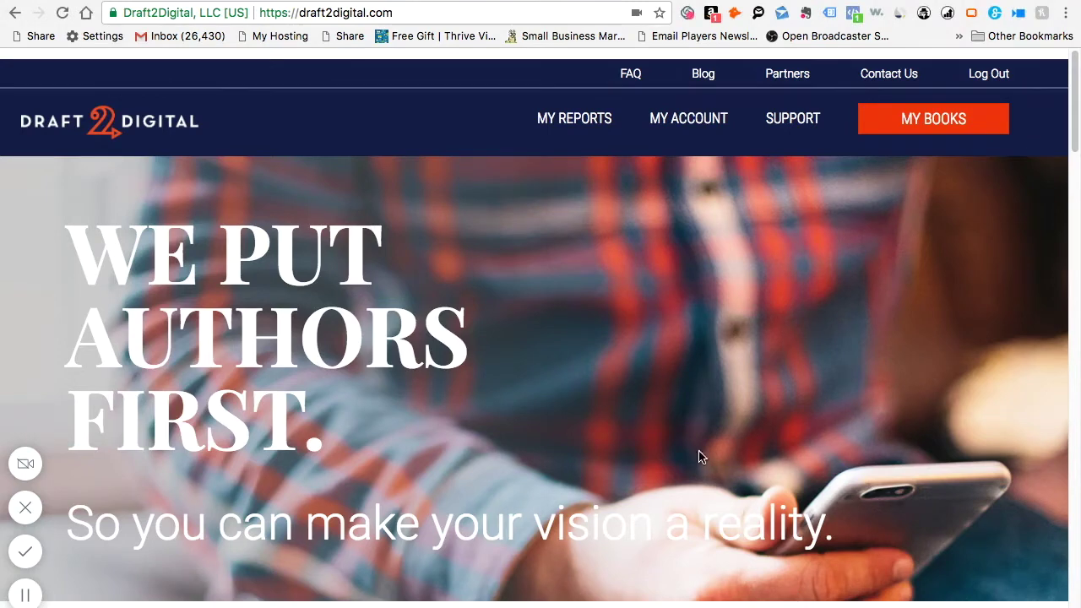
# - Check Account Settings, then list My Books showing the Giants of Reign drafts
pyautogui.click(714, 123)
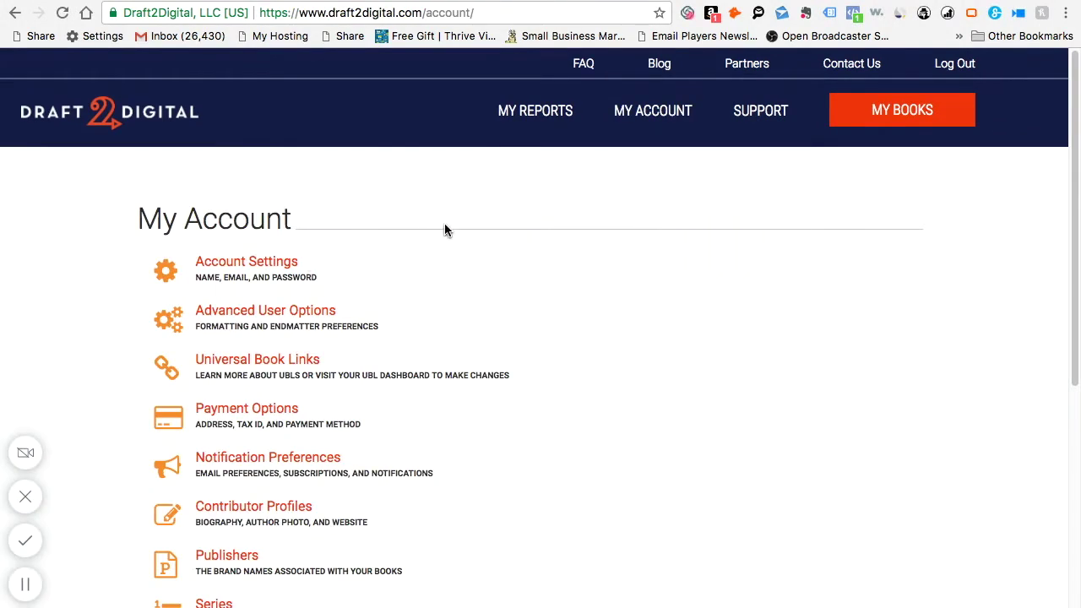
pyautogui.click(247, 269)
pyautogui.click(890, 127)
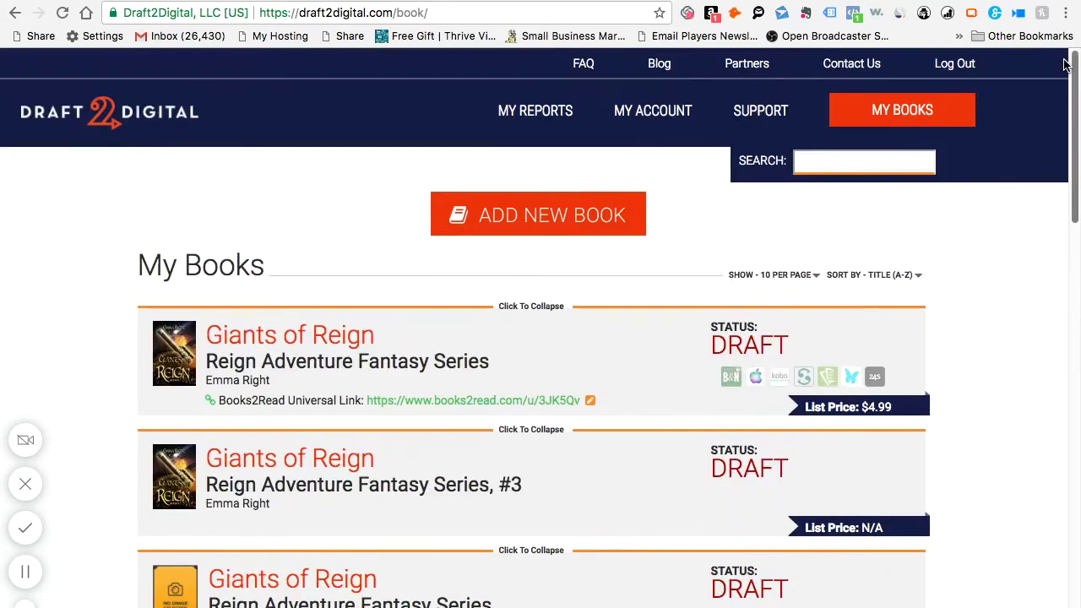
# - Start a new book and try adding another contributor, then close that popup
pyautogui.click(547, 222)
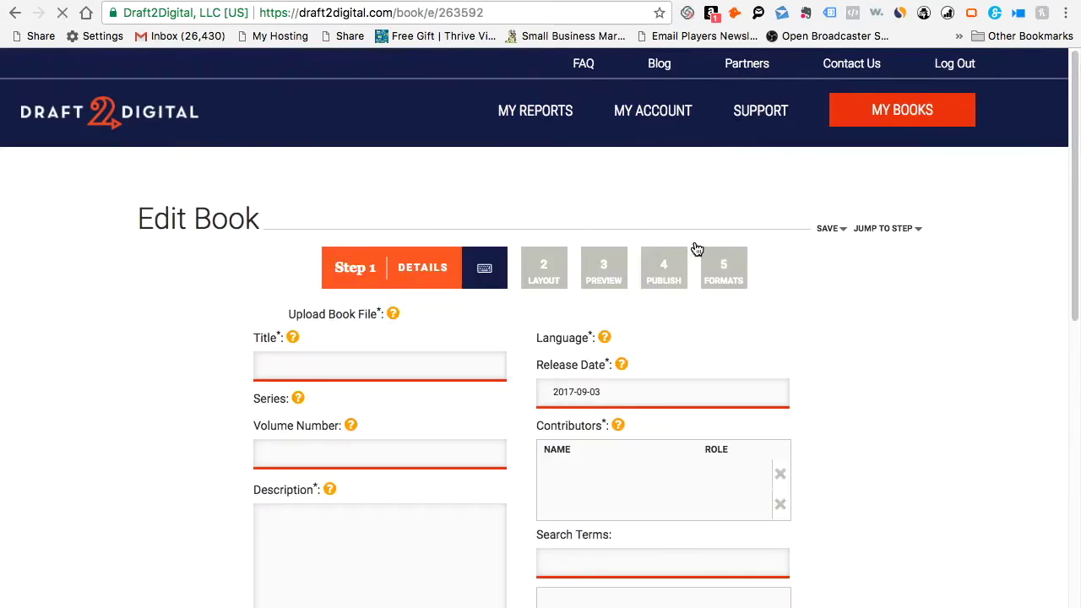
pyautogui.scroll(-2, 687, 338)
pyautogui.click(684, 452)
pyautogui.click(704, 478)
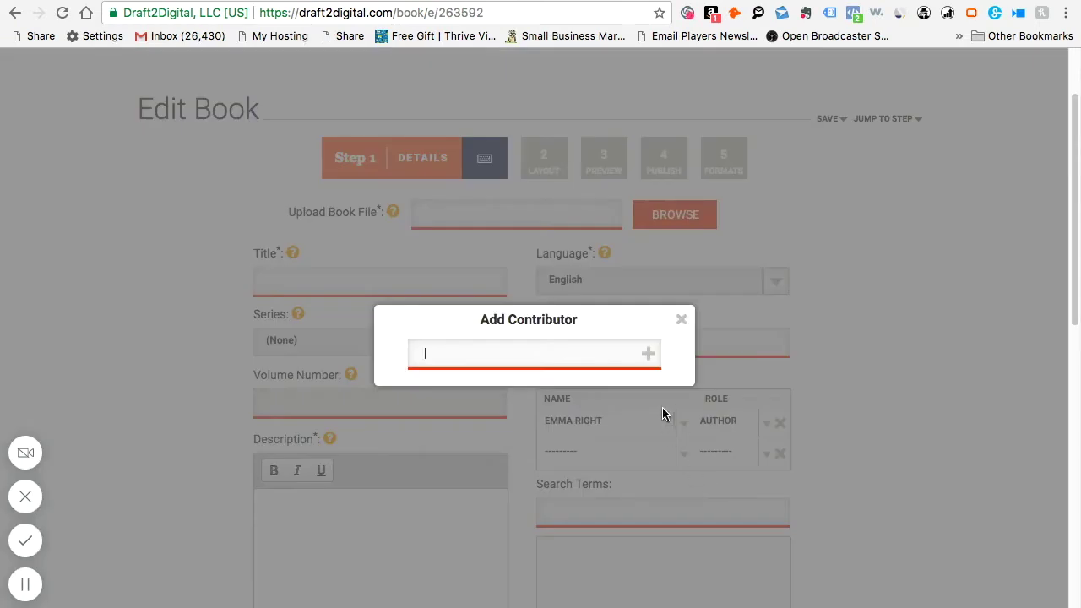
pyautogui.click(664, 413)
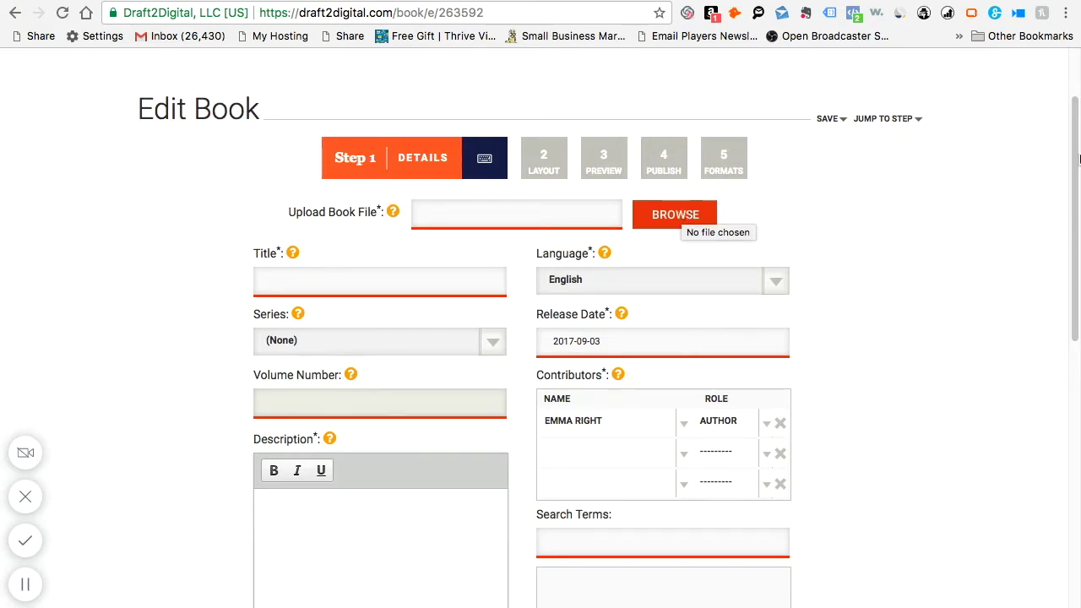
pyautogui.moveTo(1072, 182); pyautogui.dragTo(1064, 294)
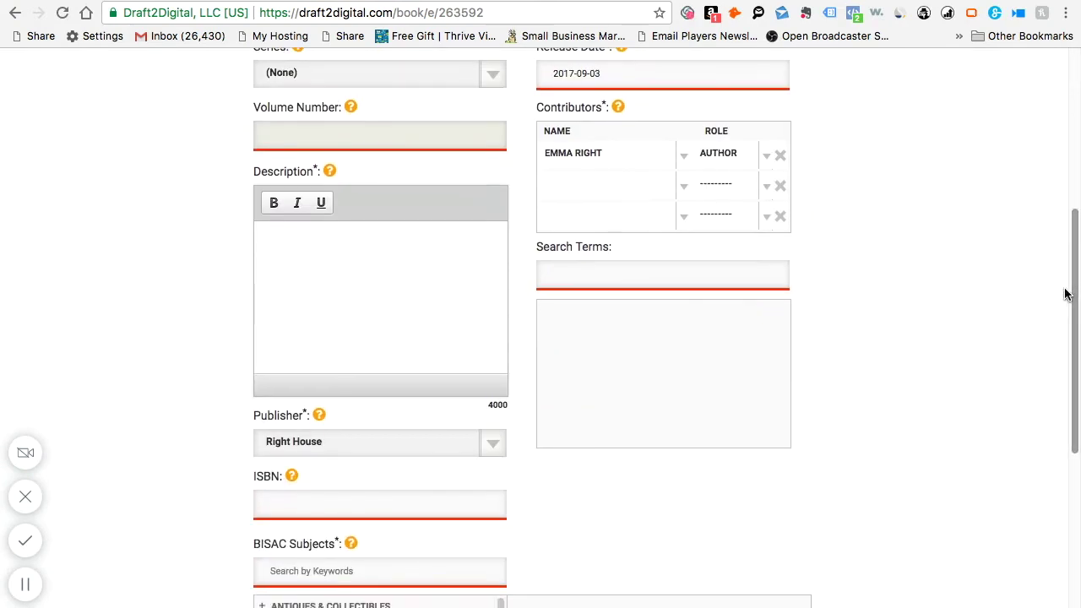
# - Look through the search terms and BISAC subject section of the book details form
pyautogui.click(665, 269)
pyautogui.scroll(-3, 299, 311)
pyautogui.moveTo(292, 232)
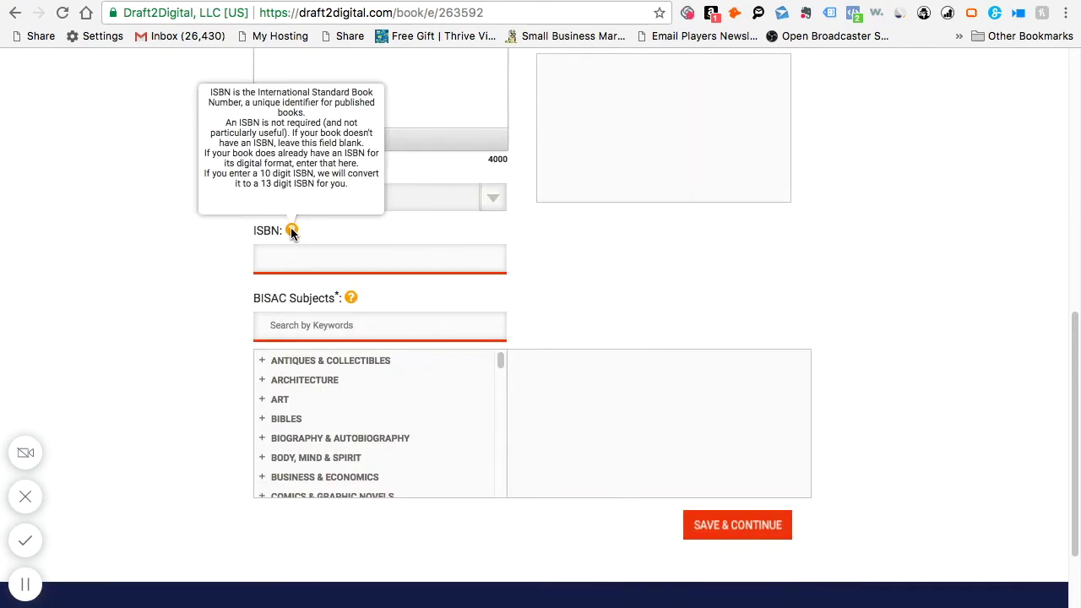
pyautogui.scroll(-1, 304, 236)
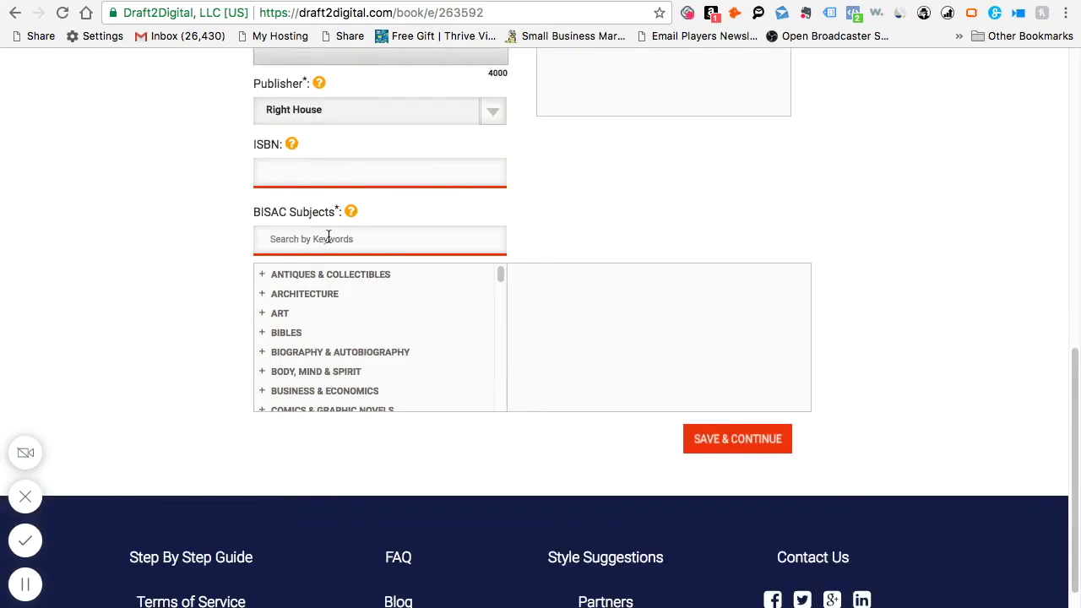
pyautogui.moveTo(350, 214)
pyautogui.scroll(-2, 502, 276)
pyautogui.scroll(1, 502, 276)
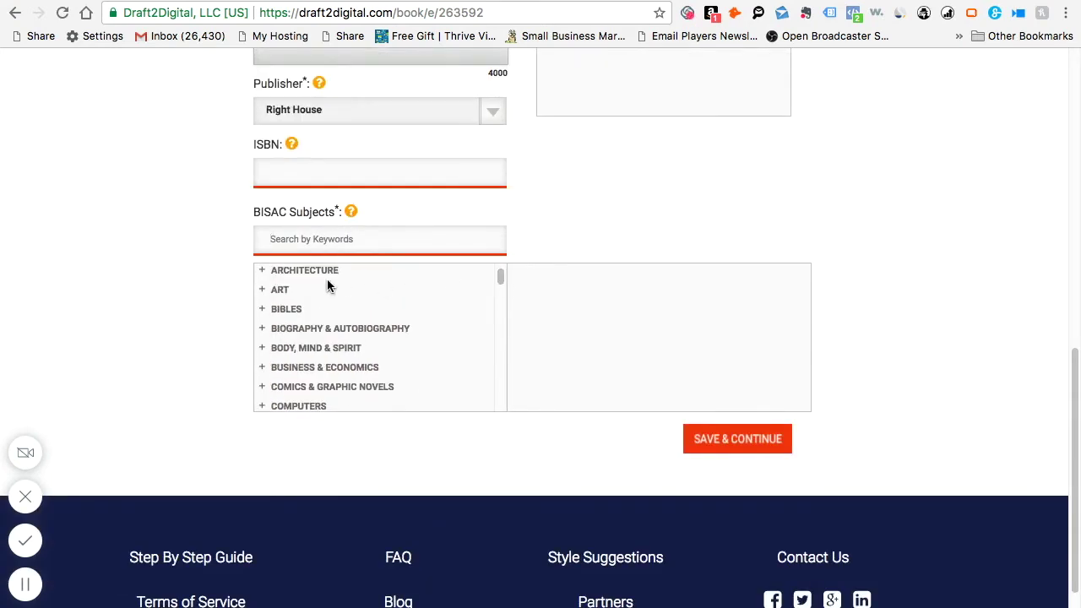
# - Expand the ART > AMERICAN subject categories and save the book details
pyautogui.click(261, 291)
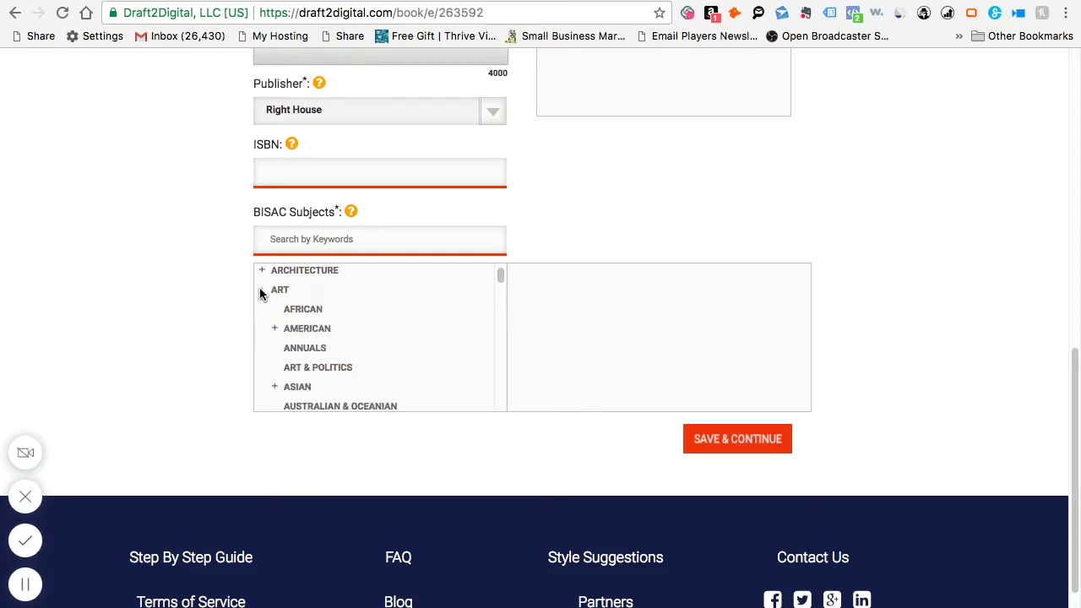
pyautogui.click(275, 329)
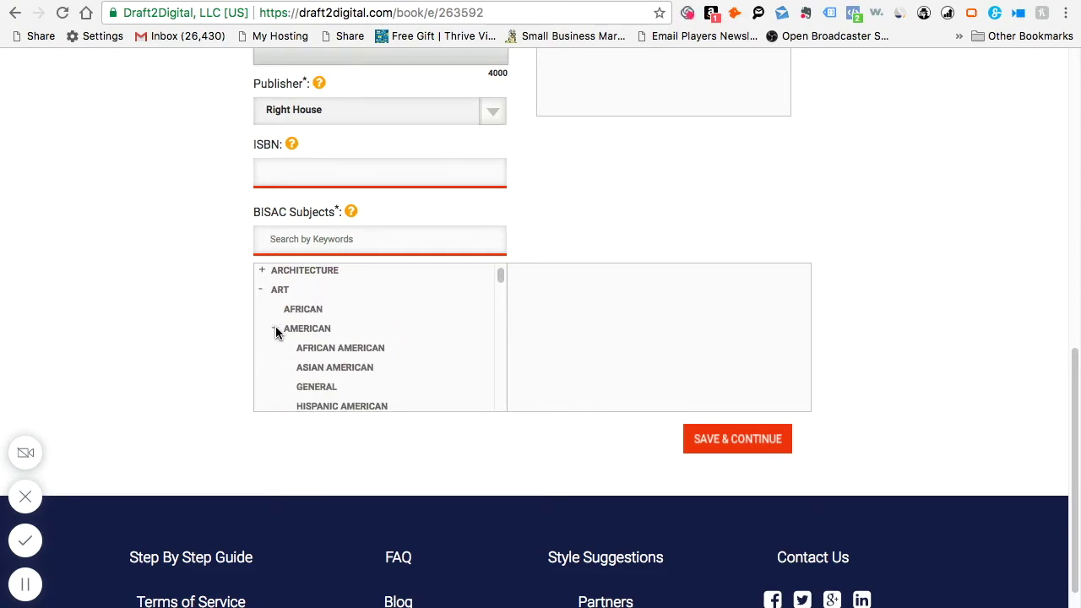
pyautogui.scroll(-3, 502, 277)
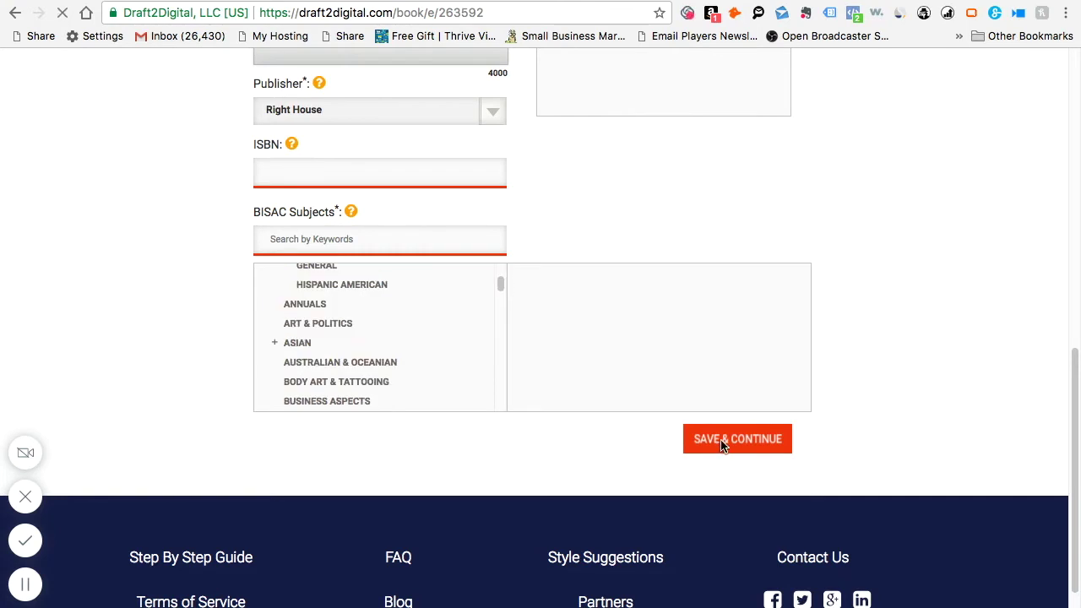
pyautogui.click(721, 441)
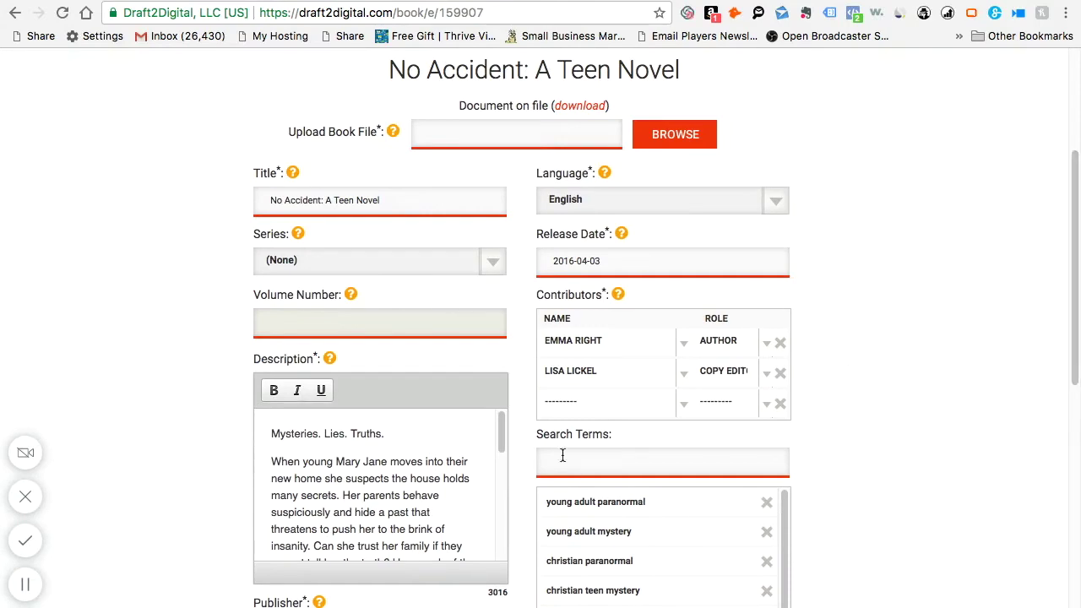
# - Move to the layout step and look over its front and back matter options
pyautogui.moveTo(1070, 292); pyautogui.dragTo(1067, 482)
pyautogui.click(747, 486)
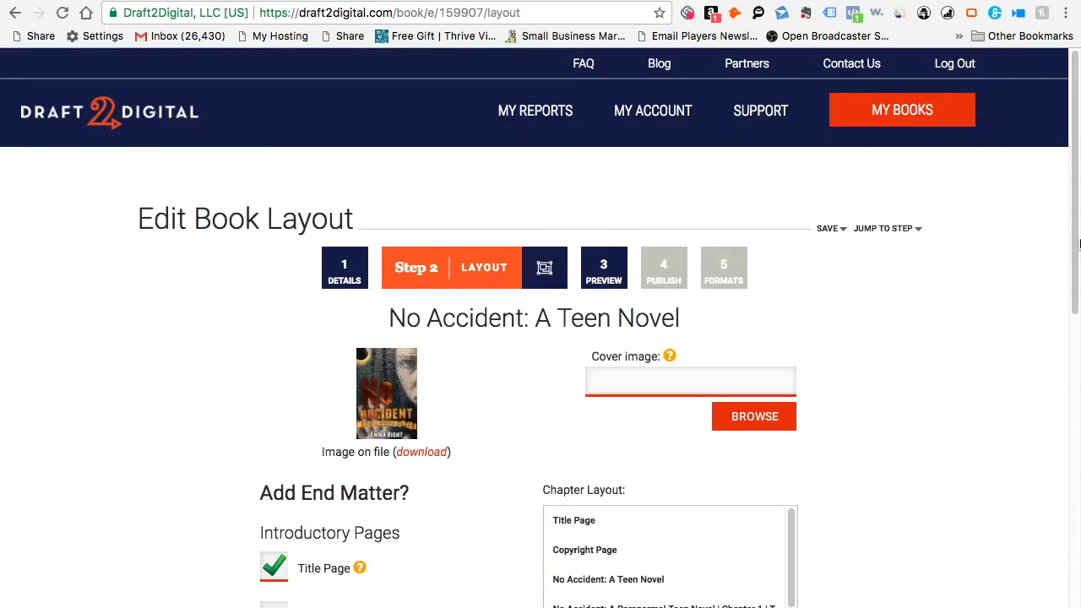
pyautogui.moveTo(1070, 249); pyautogui.dragTo(1079, 319)
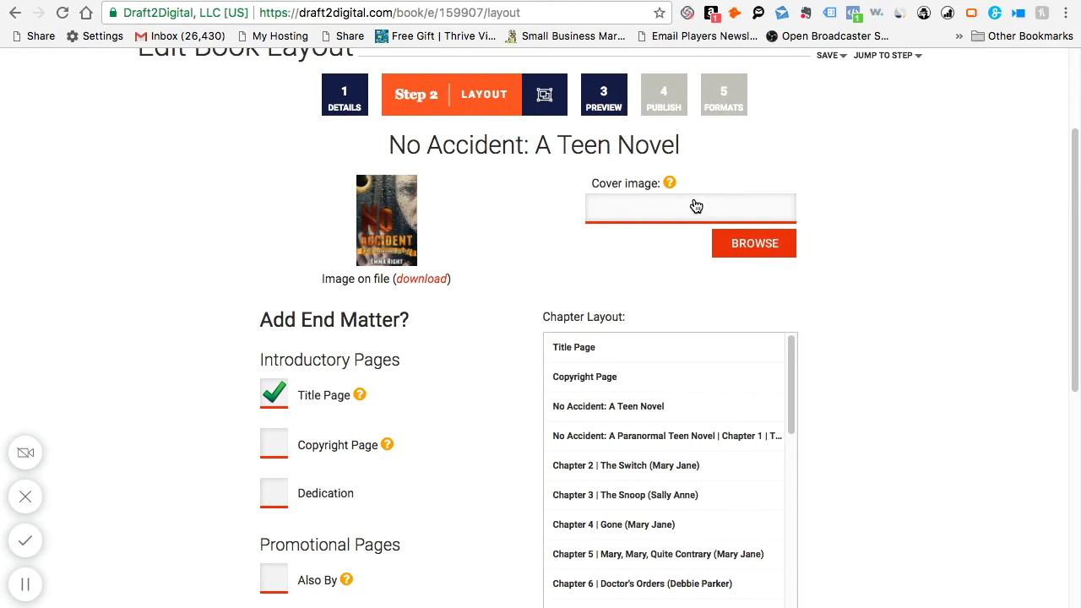
pyautogui.moveTo(1078, 146); pyautogui.dragTo(1074, 206)
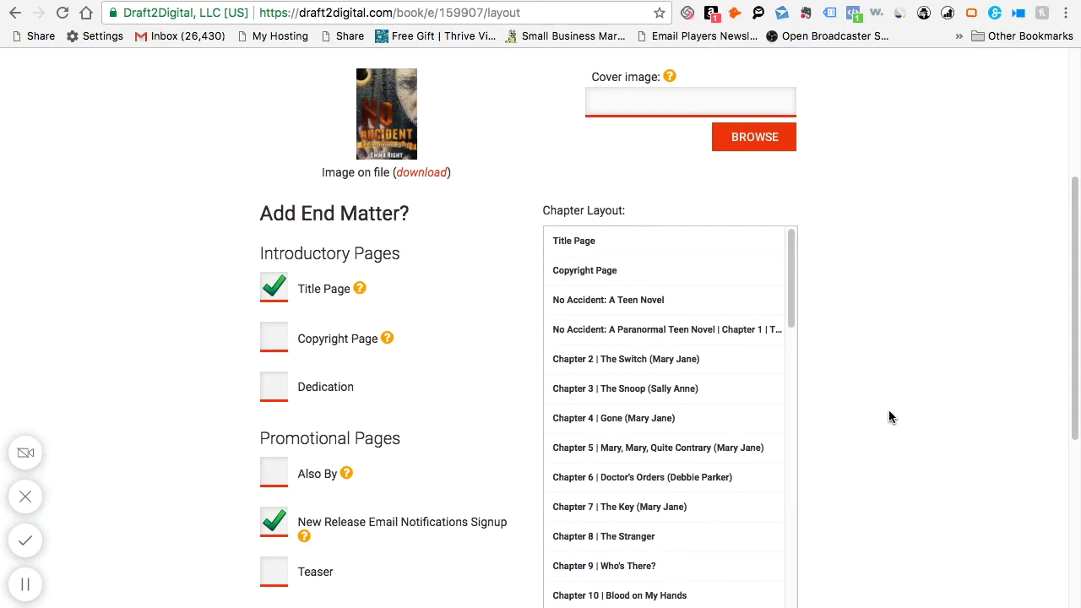
pyautogui.moveTo(791, 315); pyautogui.dragTo(754, 603)
pyautogui.scroll(-3, 1055, 466)
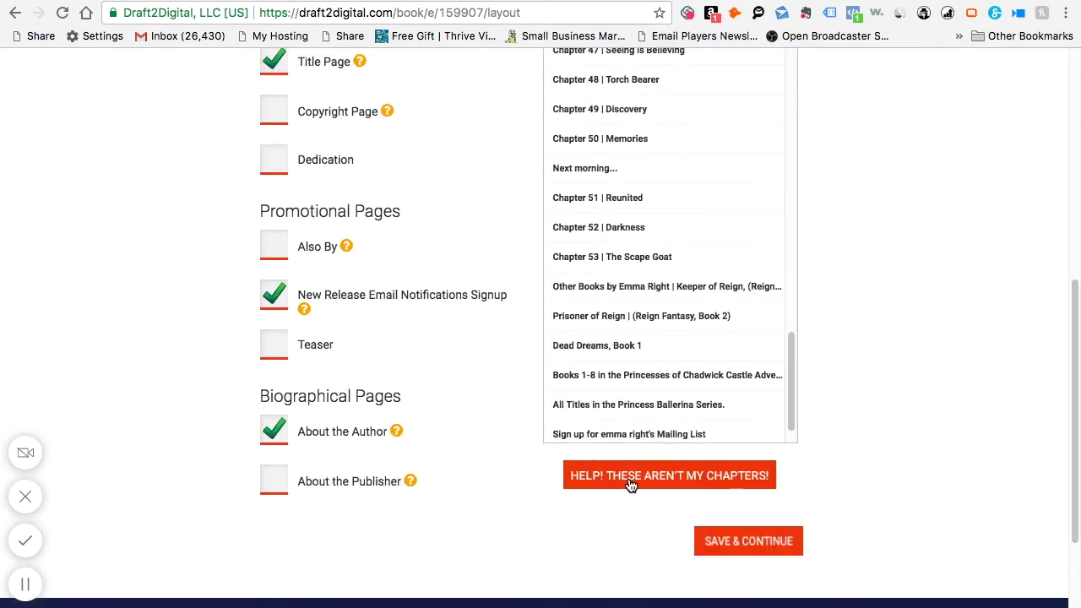
pyautogui.scroll(2, 1066, 382)
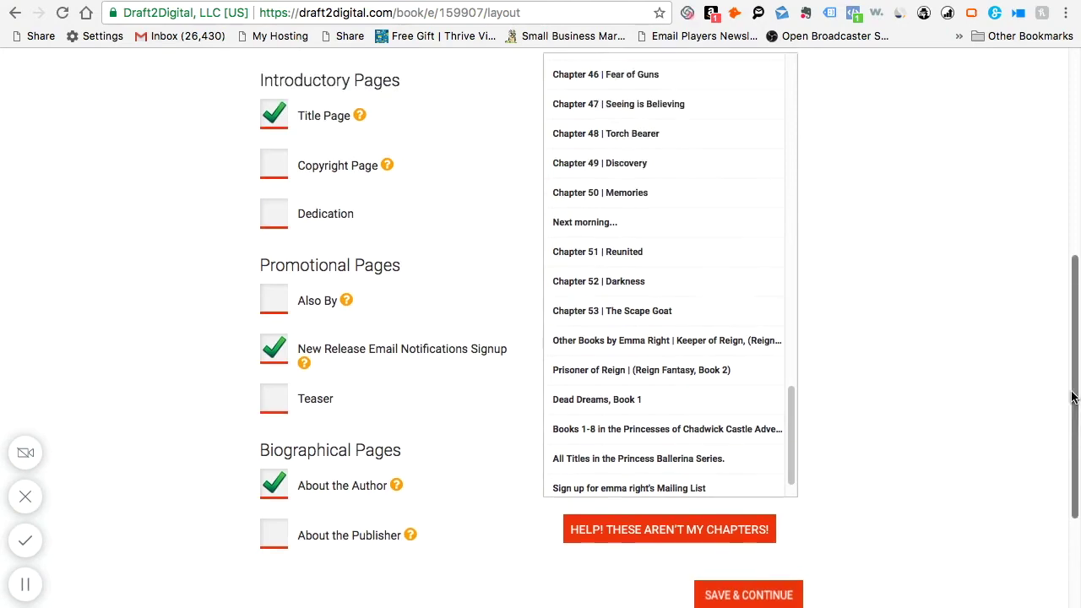
pyautogui.scroll(4, 1061, 309)
pyautogui.scroll(-3, 1046, 374)
pyautogui.scroll(2, 1040, 336)
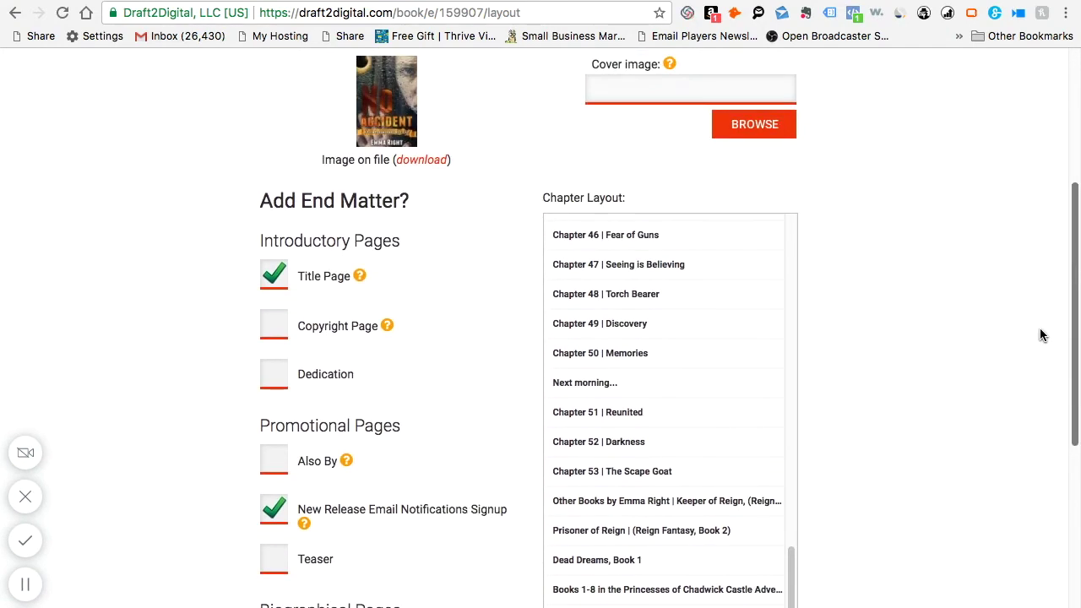
pyautogui.scroll(-5, 1040, 335)
pyautogui.scroll(2, 1039, 434)
pyautogui.scroll(-2, 1039, 402)
pyautogui.scroll(-1, 1035, 446)
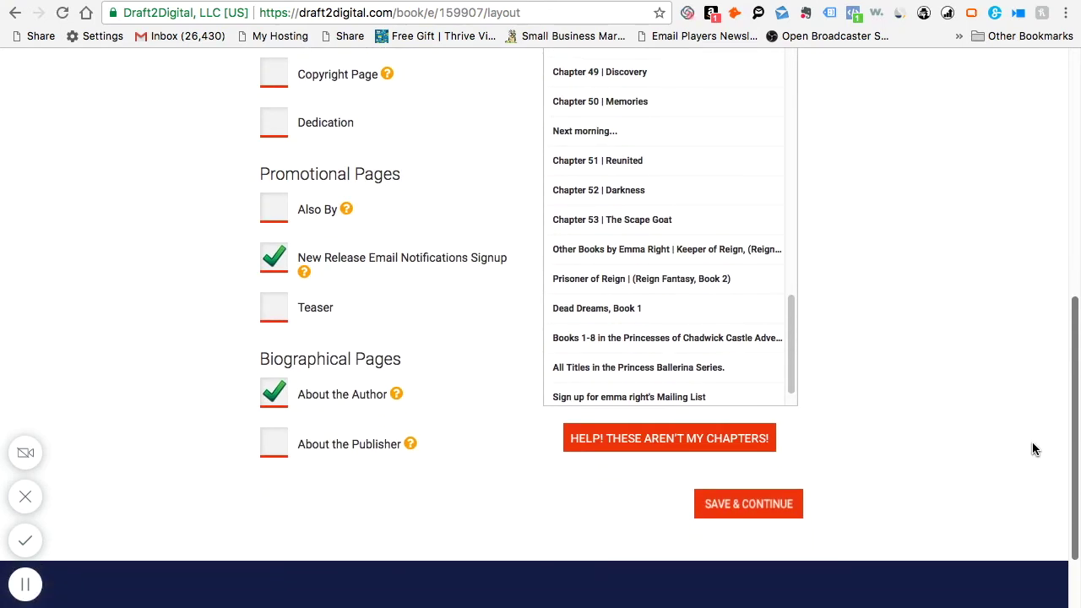
pyautogui.scroll(3, 1034, 448)
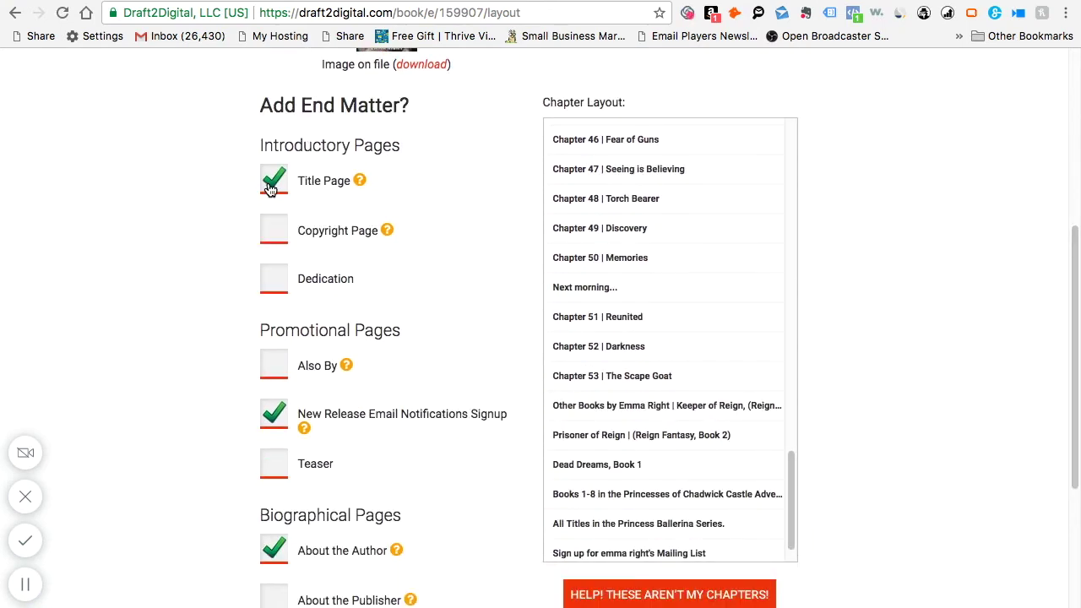
# - Include copyright and dedication pages in the front matter
pyautogui.click(266, 233)
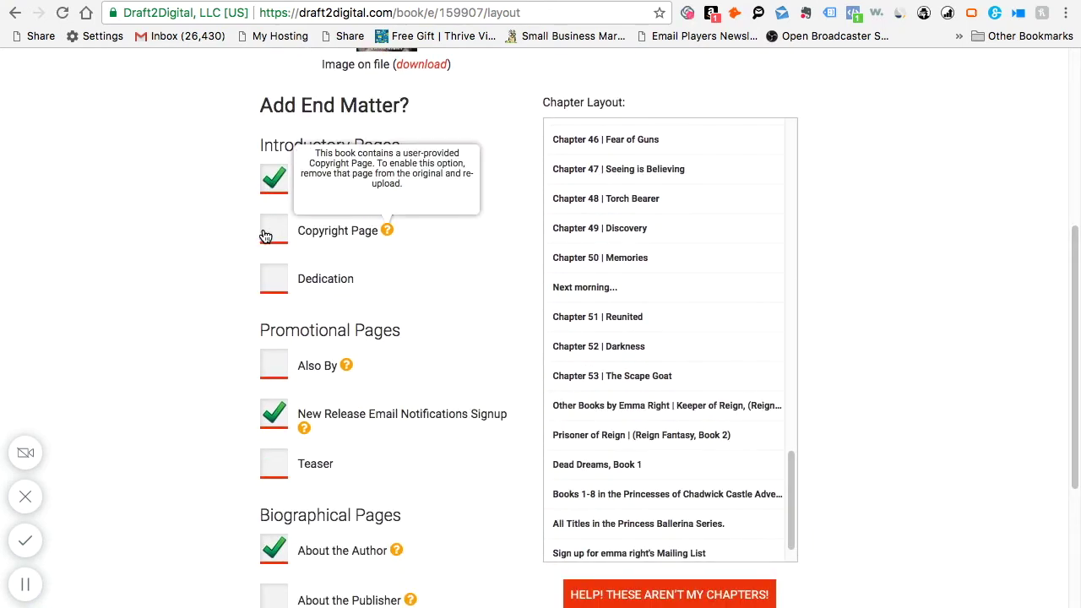
pyautogui.click(266, 280)
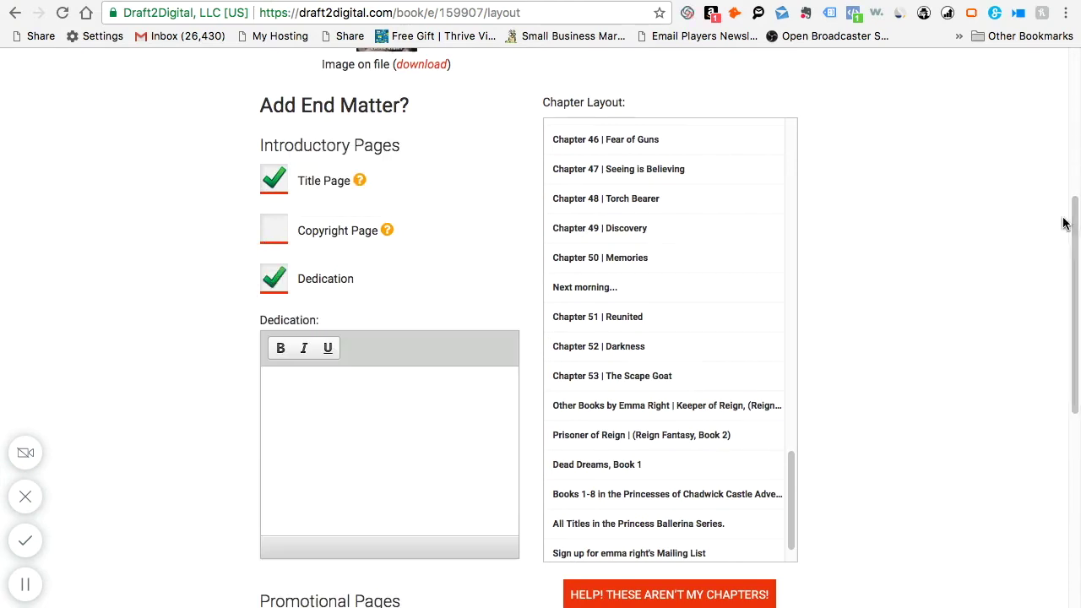
pyautogui.scroll(-3, 1064, 222)
pyautogui.scroll(-3, 330, 181)
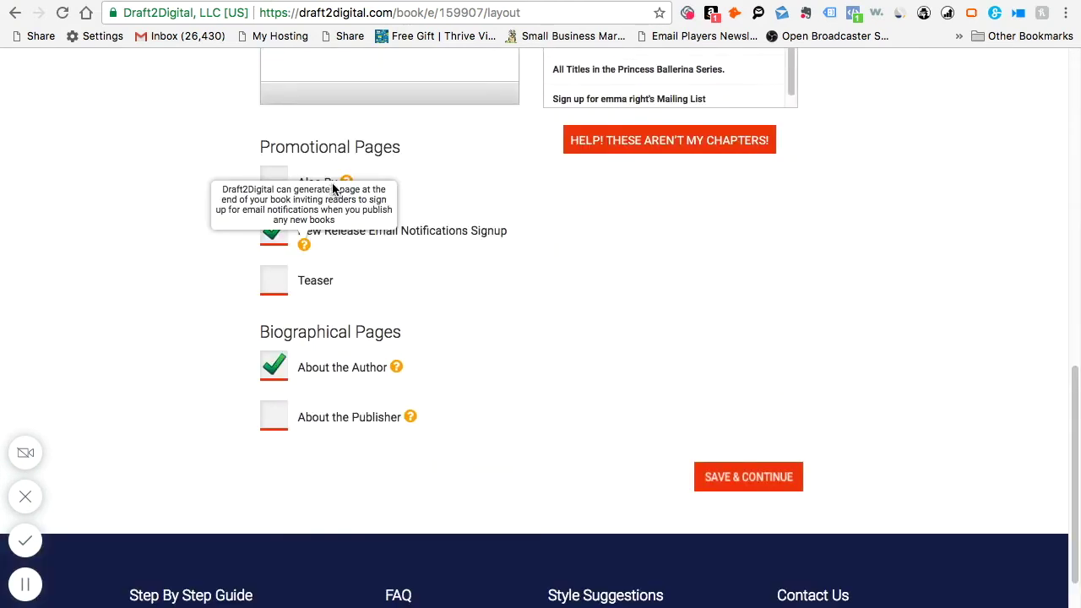
pyautogui.scroll(-2, 364, 213)
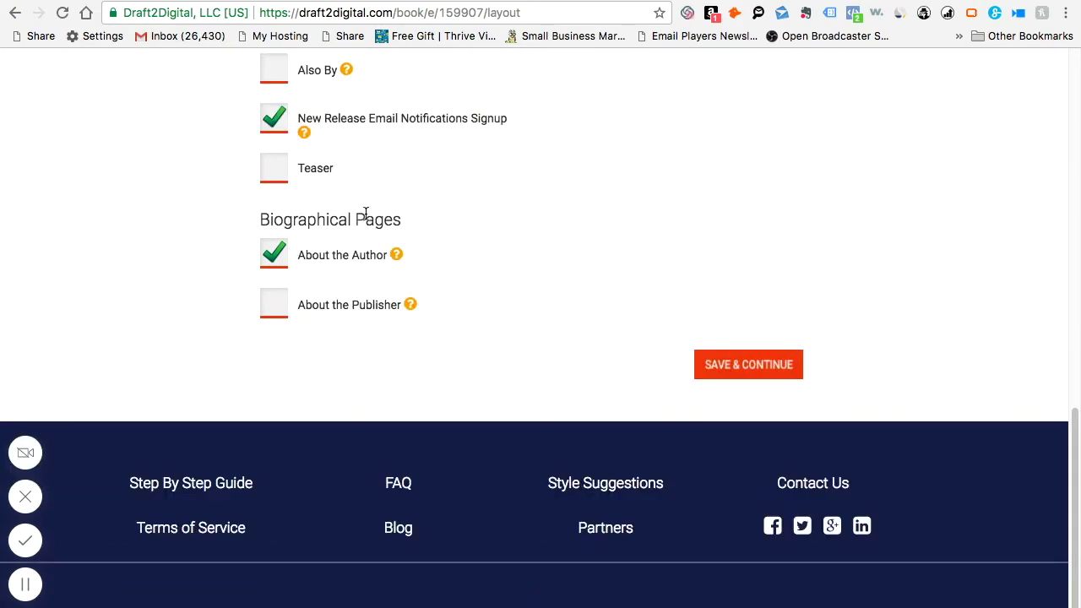
# - Check Teaser and browse the teaser books, then uncheck Teaser and save the layout
pyautogui.click(286, 173)
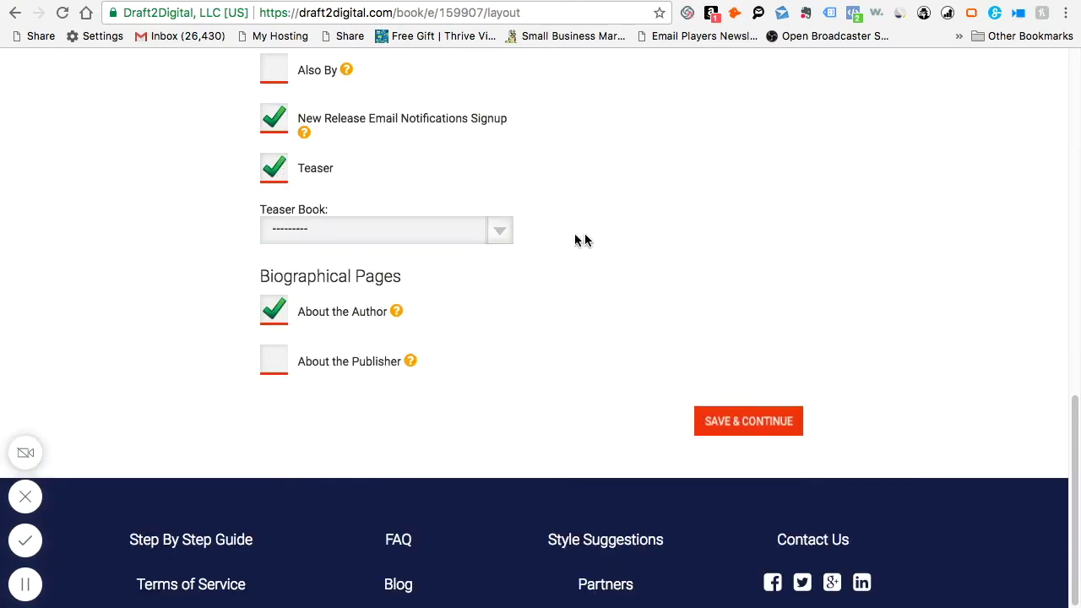
pyautogui.click(502, 230)
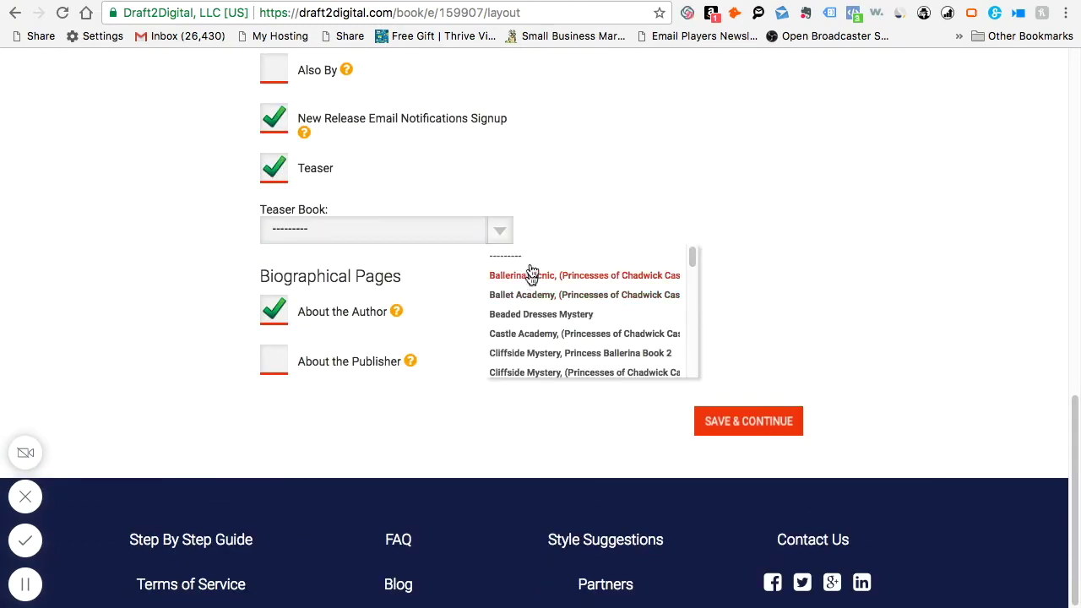
pyautogui.moveTo(692, 256); pyautogui.dragTo(681, 377)
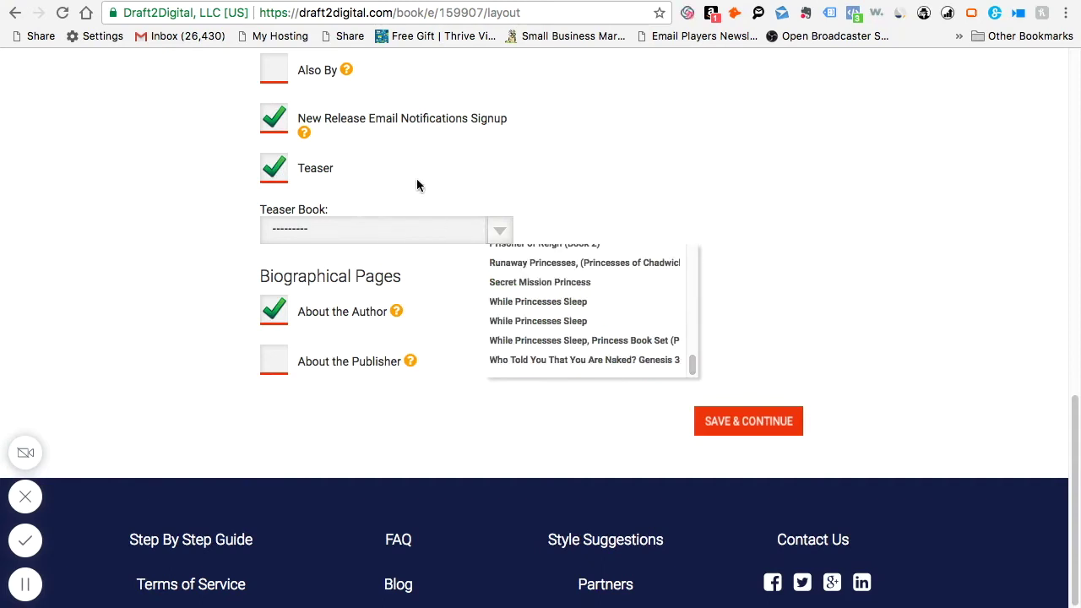
pyautogui.click(277, 173)
pyautogui.click(276, 173)
pyautogui.click(770, 366)
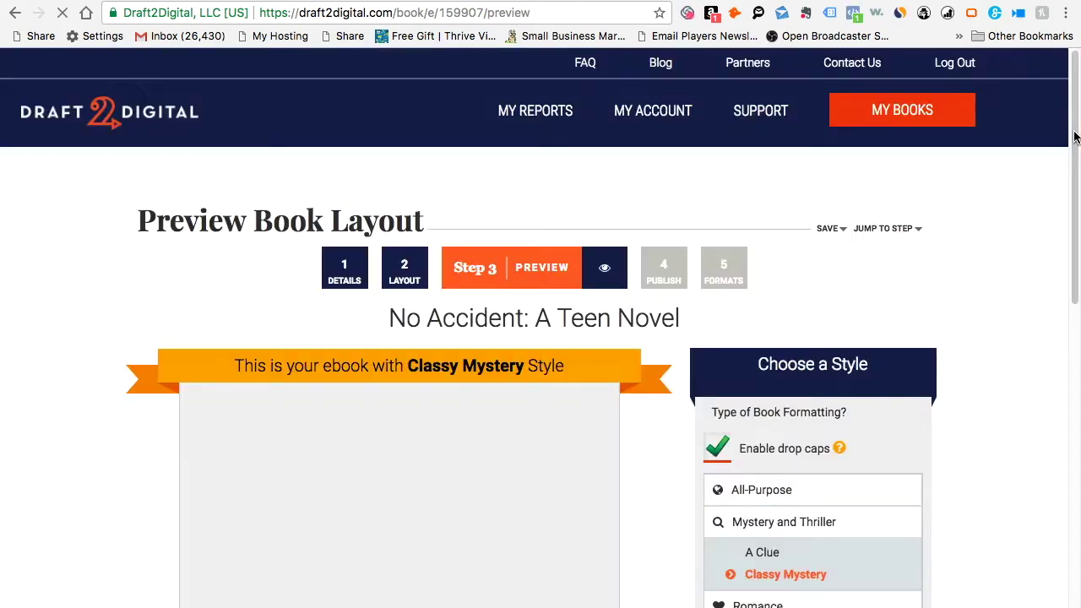
# - Compare the Romance, Science Fiction and Fantasy, and Non-Fiction style families
pyautogui.moveTo(1074, 137); pyautogui.dragTo(1065, 251)
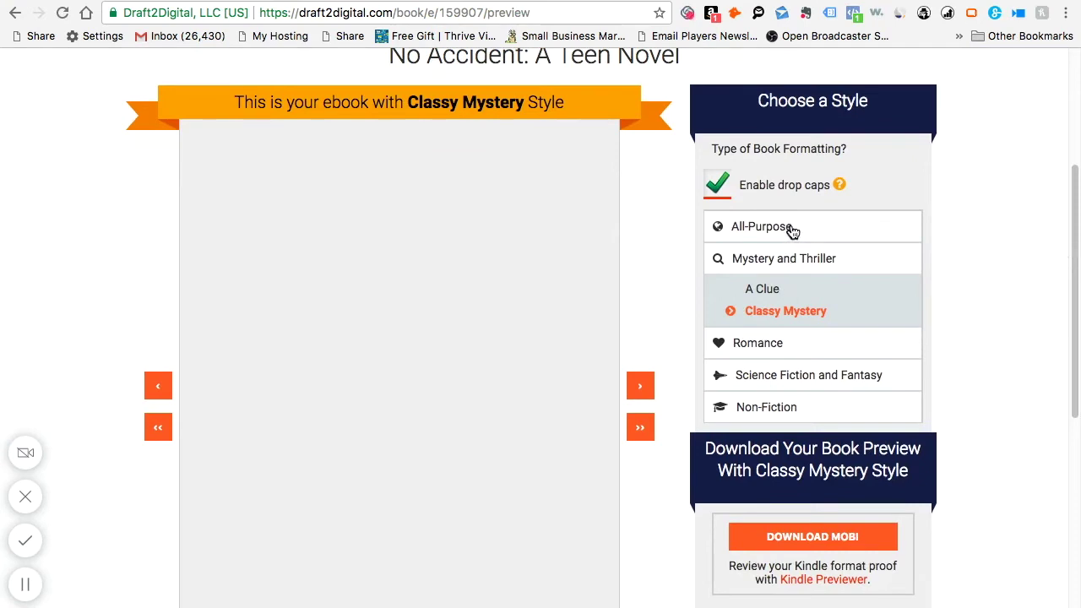
pyautogui.scroll(-1, 1074, 208)
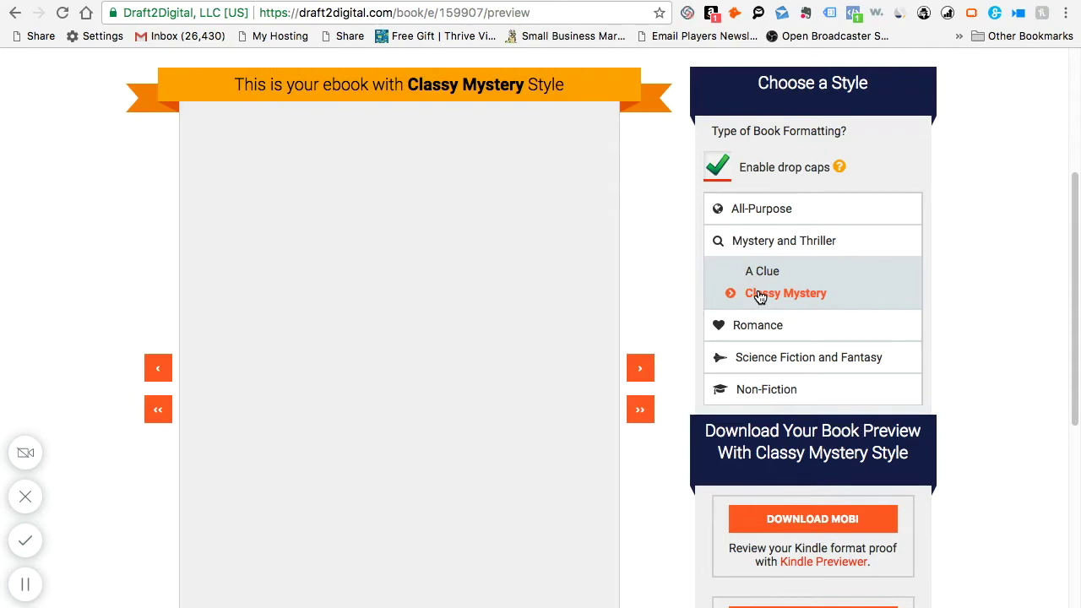
pyautogui.click(714, 330)
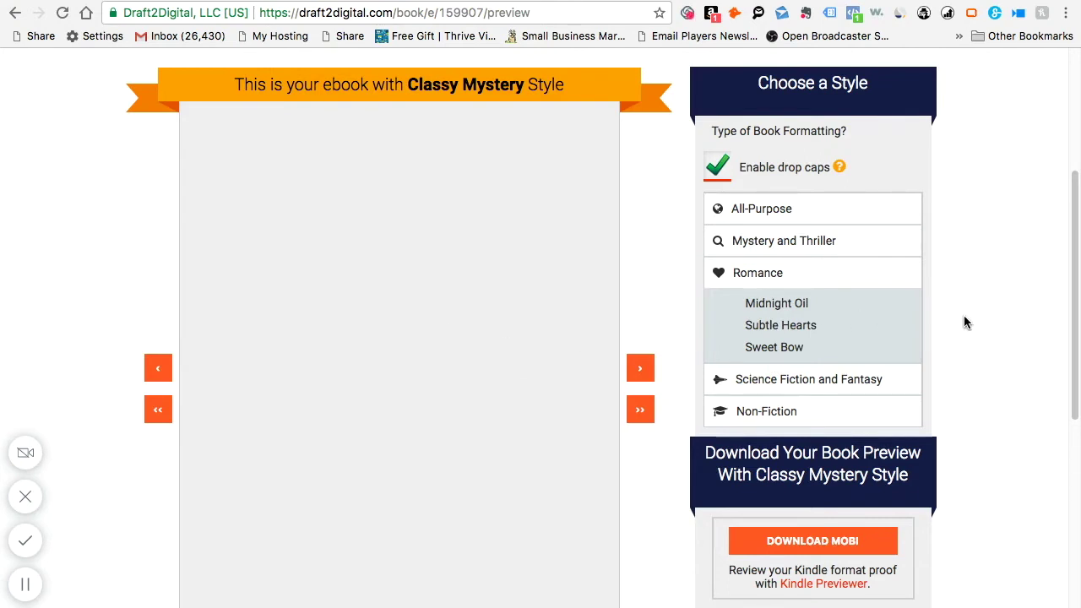
pyautogui.click(739, 384)
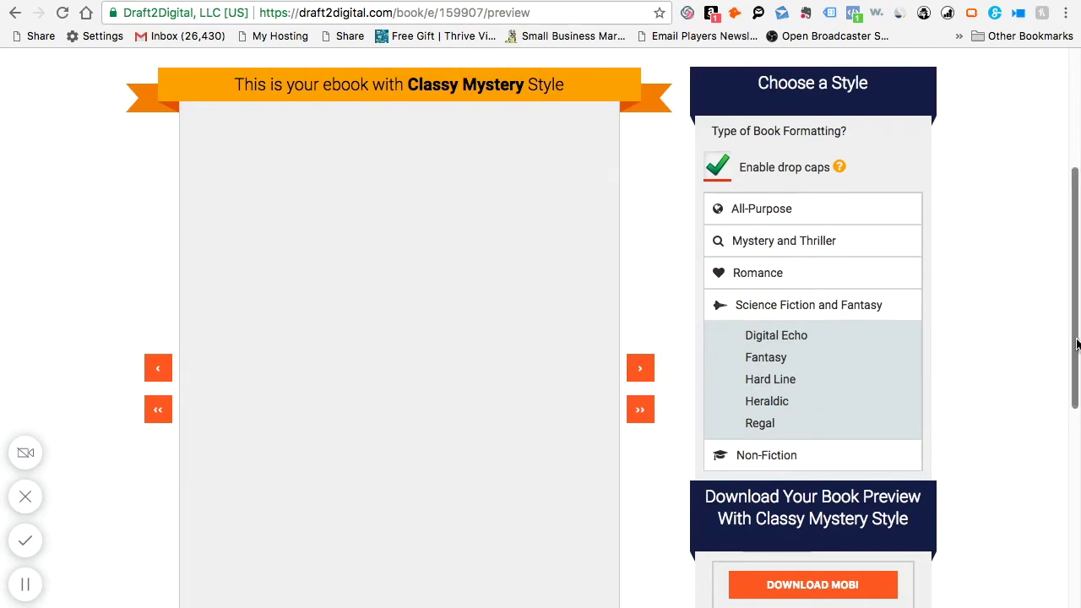
pyautogui.moveTo(1074, 344); pyautogui.dragTo(1075, 419)
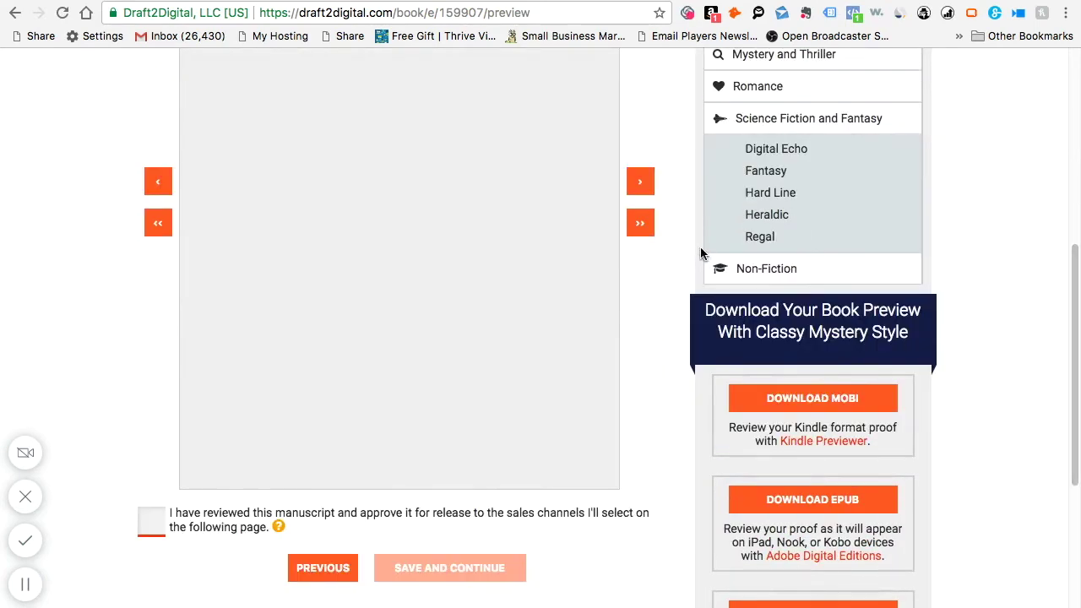
pyautogui.click(722, 270)
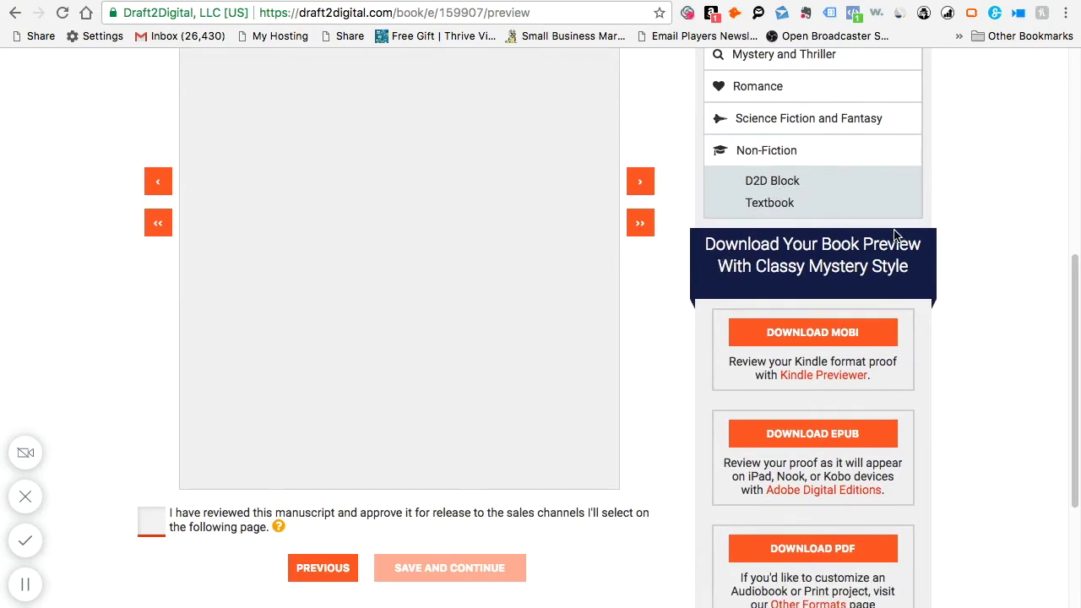
pyautogui.moveTo(1067, 320); pyautogui.dragTo(1066, 284)
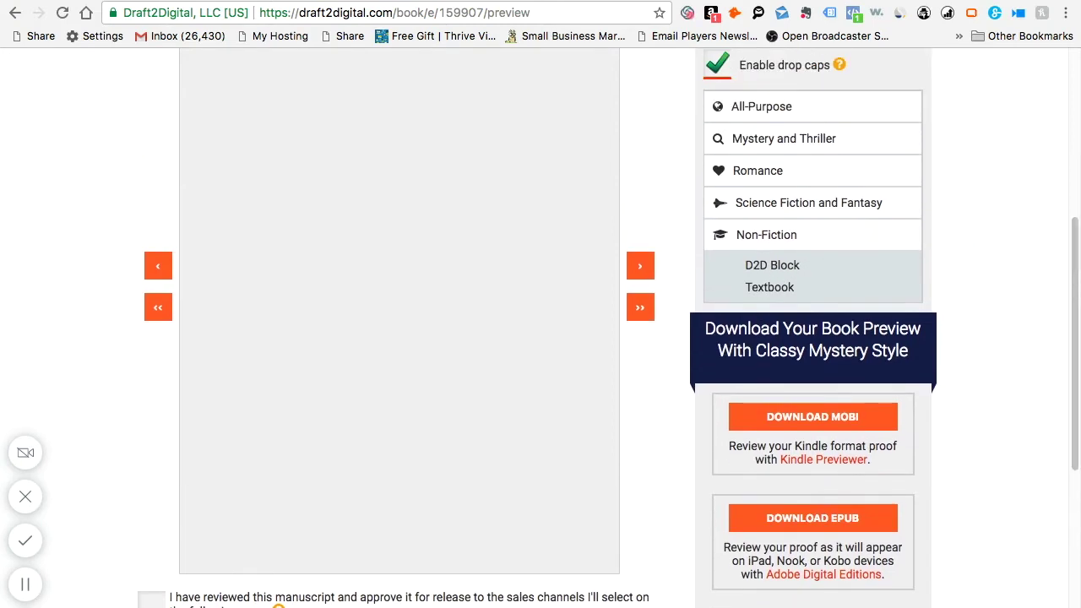
# - Approve the Classy Mystery manuscript for release and save its PDF preview to Downloads
pyautogui.click(151, 600)
pyautogui.scroll(3, 1076, 351)
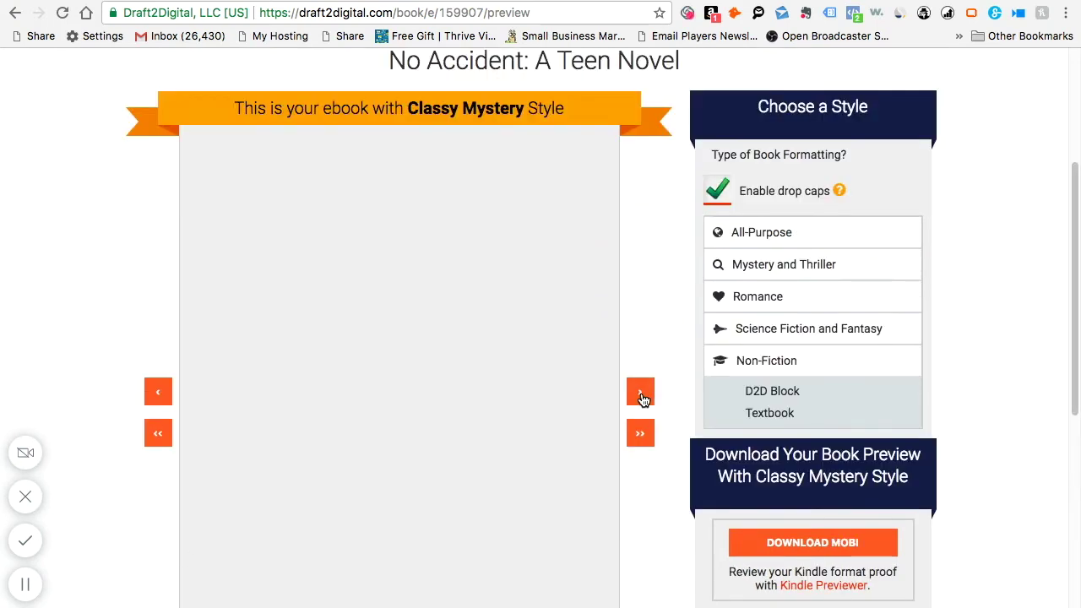
pyautogui.moveTo(1076, 253); pyautogui.dragTo(754, 279)
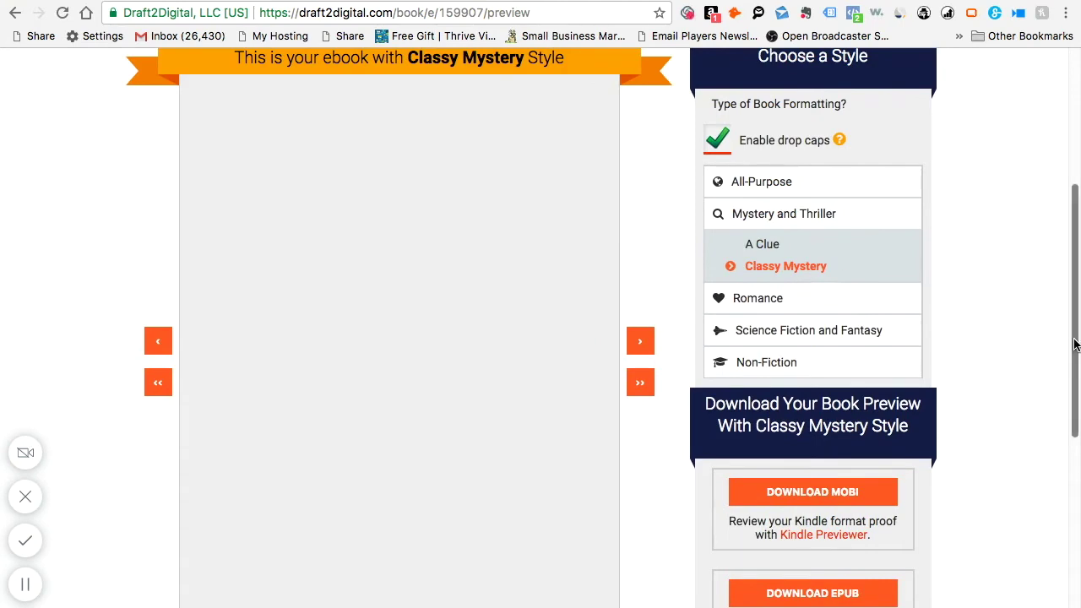
pyautogui.scroll(-4, 1074, 344)
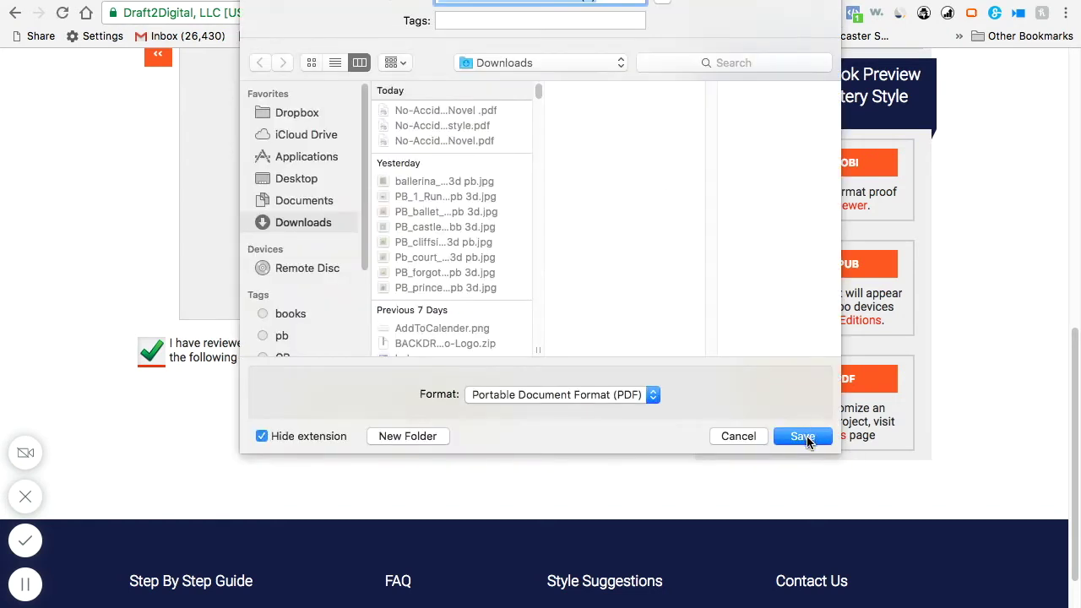
pyautogui.click(807, 436)
pyautogui.click(228, 545)
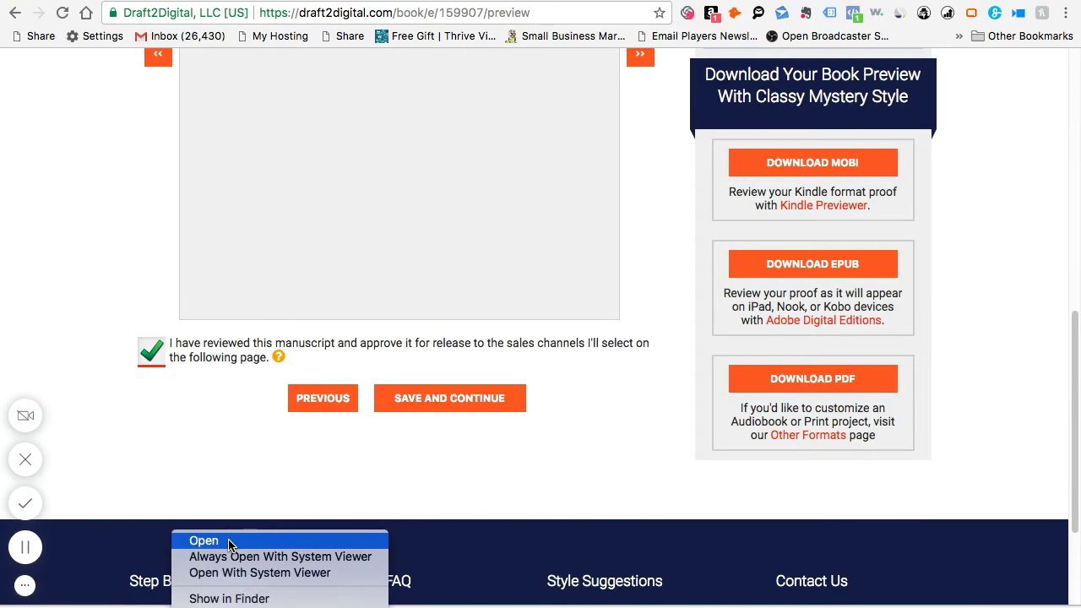
# - Open the downloaded No Accident PDF and review pages 1–7 of Chapter 1
pyautogui.click(228, 541)
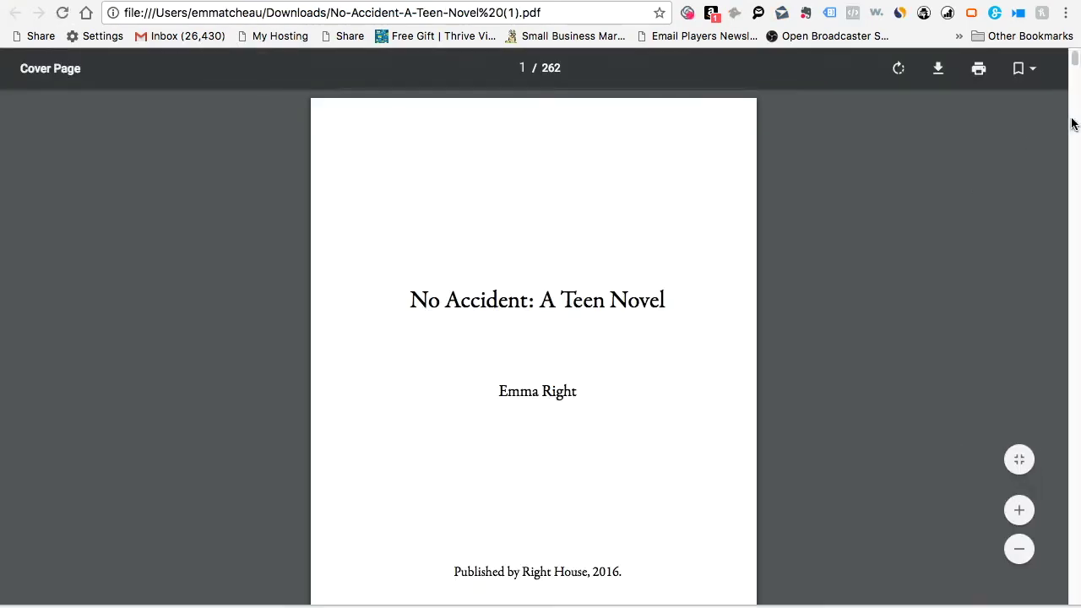
pyautogui.moveTo(1076, 60); pyautogui.dragTo(1077, 75)
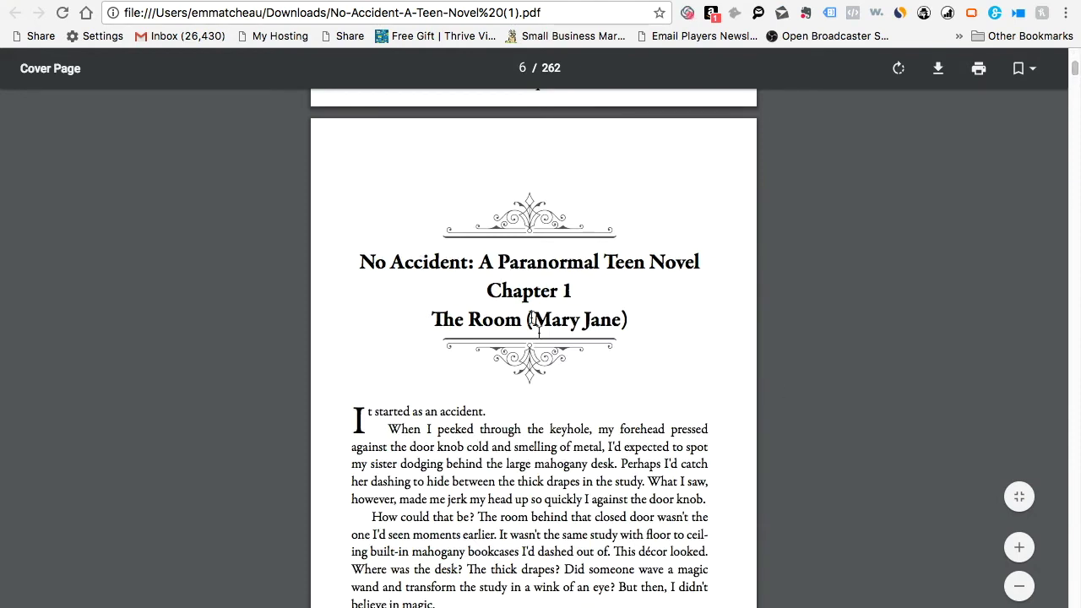
pyautogui.scroll(15, 675, 528)
pyautogui.scroll(-2, 674, 529)
pyautogui.scroll(-10, 674, 530)
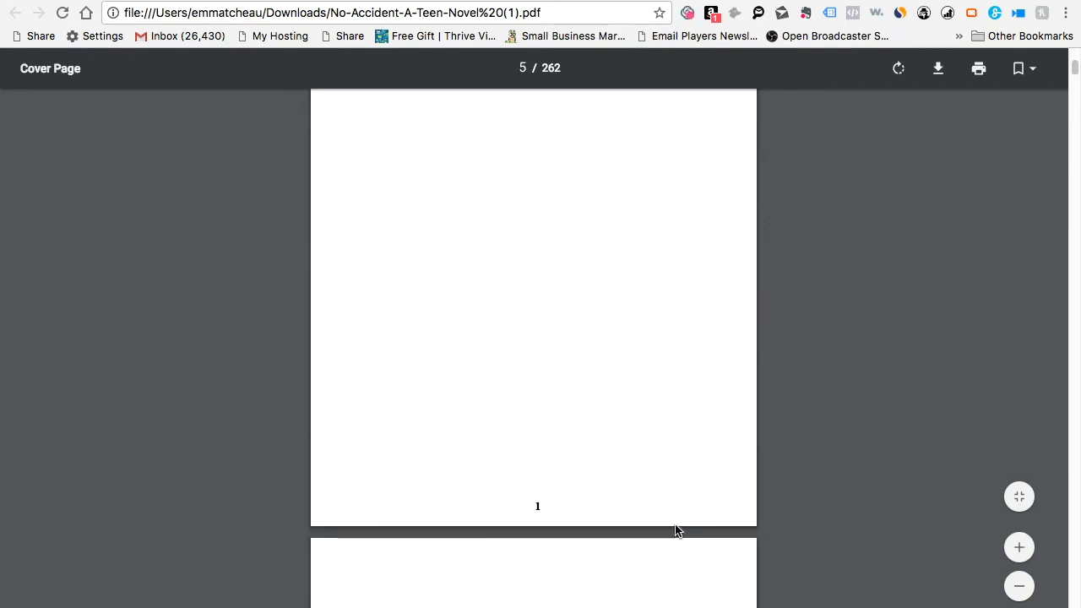
pyautogui.scroll(-10, 674, 531)
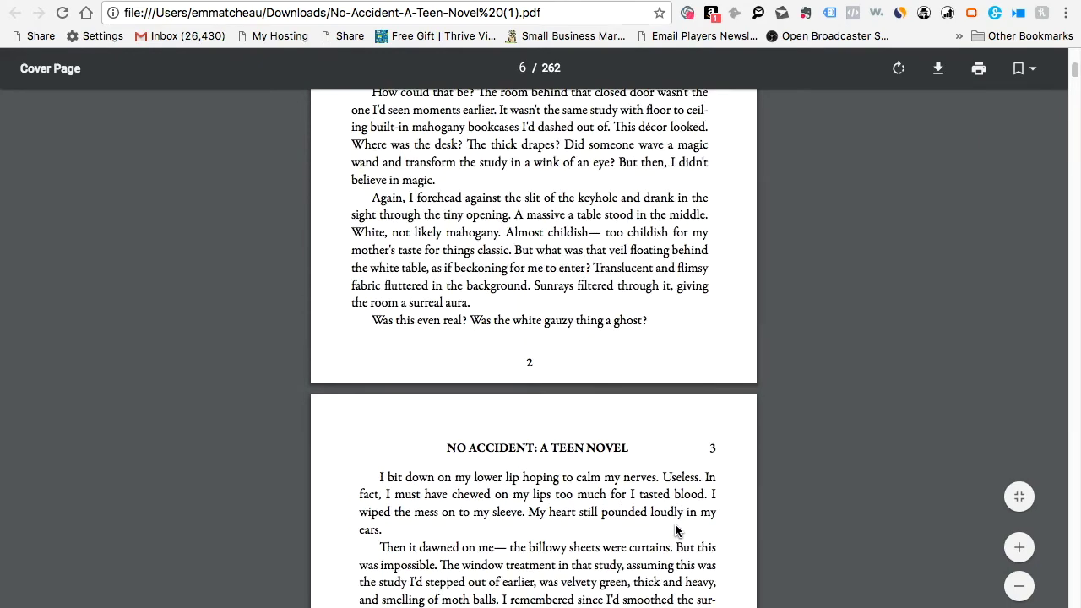
pyautogui.scroll(10, 675, 530)
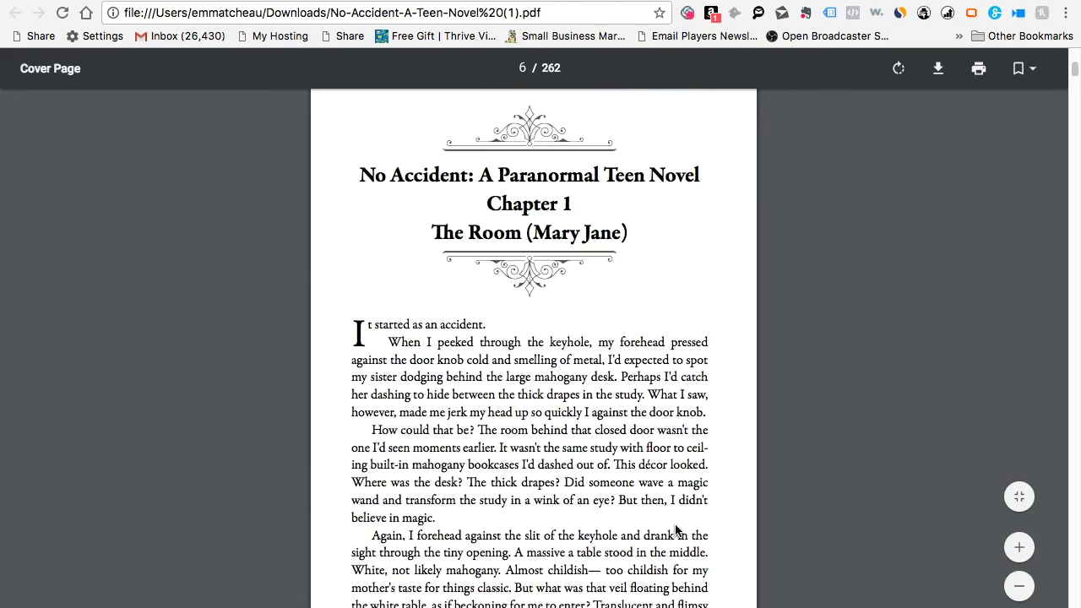
pyautogui.scroll(1, 675, 530)
pyautogui.scroll(-4, 675, 530)
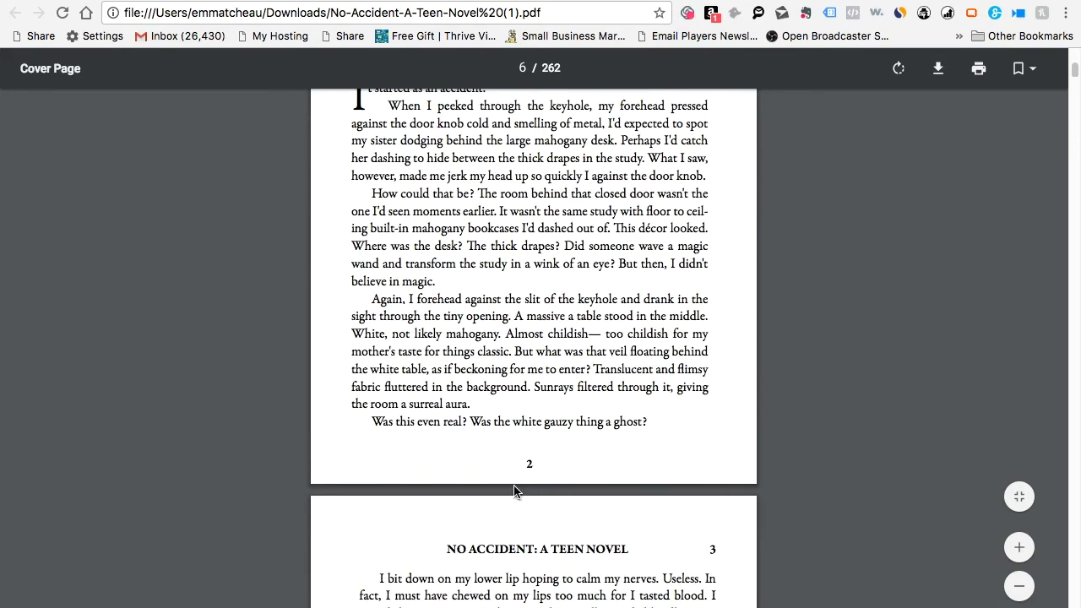
pyautogui.scroll(-5, 1078, 49)
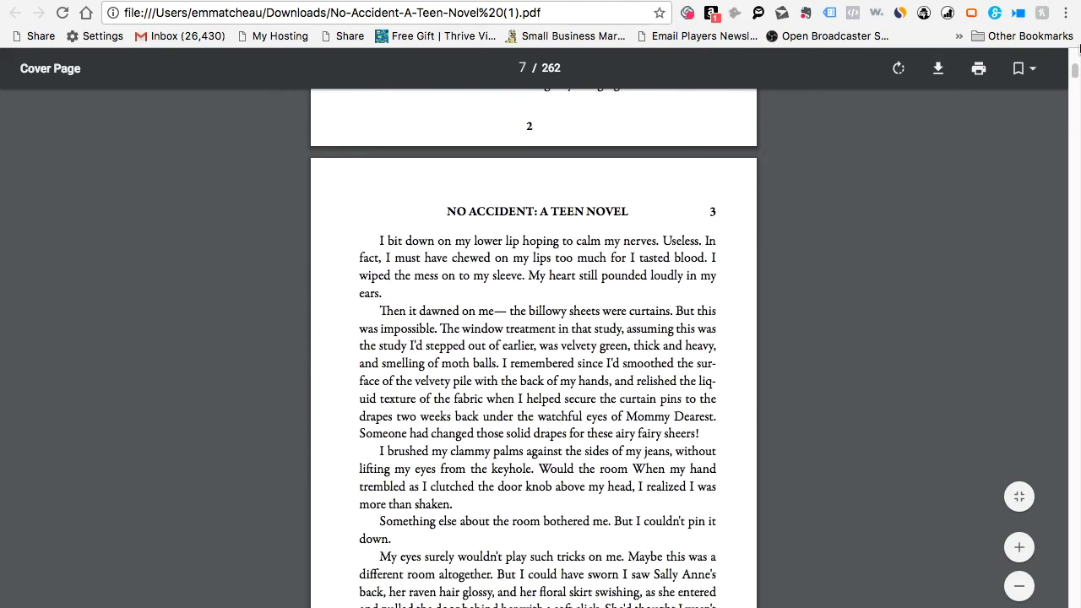
pyautogui.scroll(-5, 1078, 49)
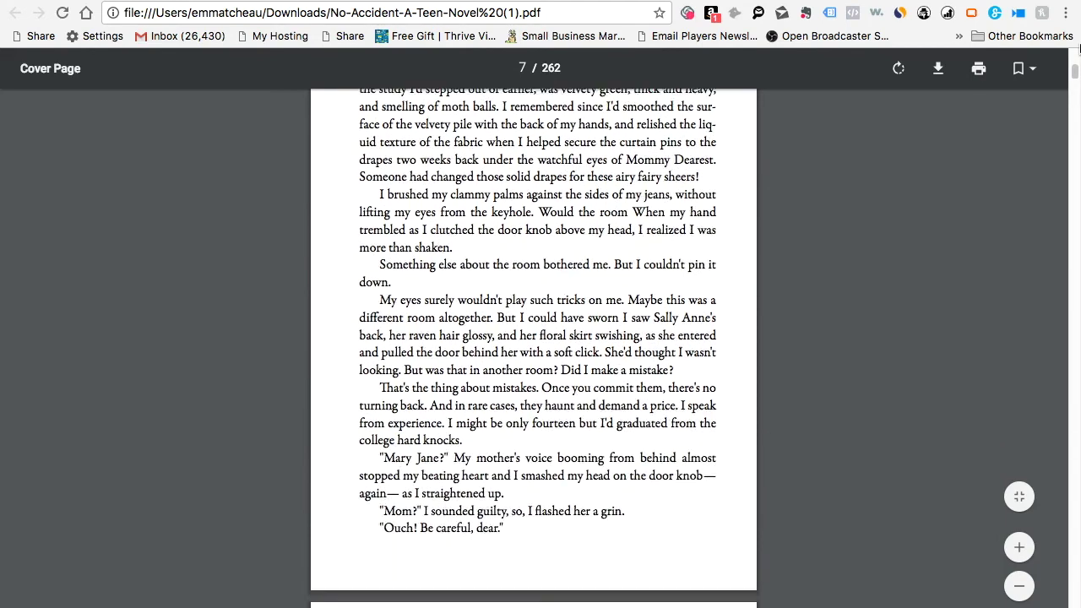
pyautogui.scroll(-4, 1078, 49)
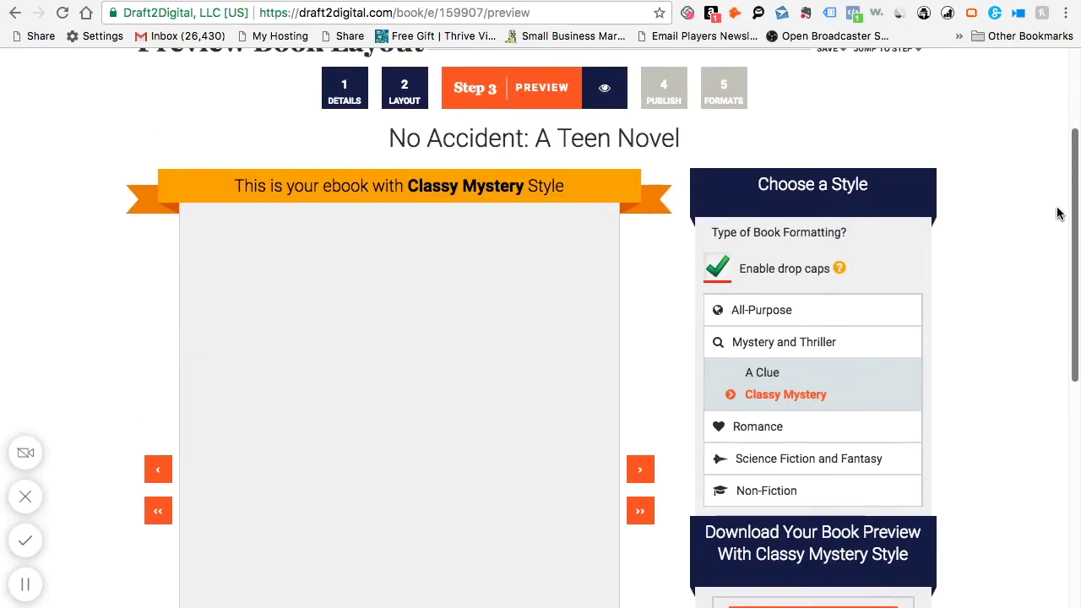
# - Save the preview and turn on OverDrive library distribution on the Publishing step
pyautogui.scroll(-5, 1058, 213)
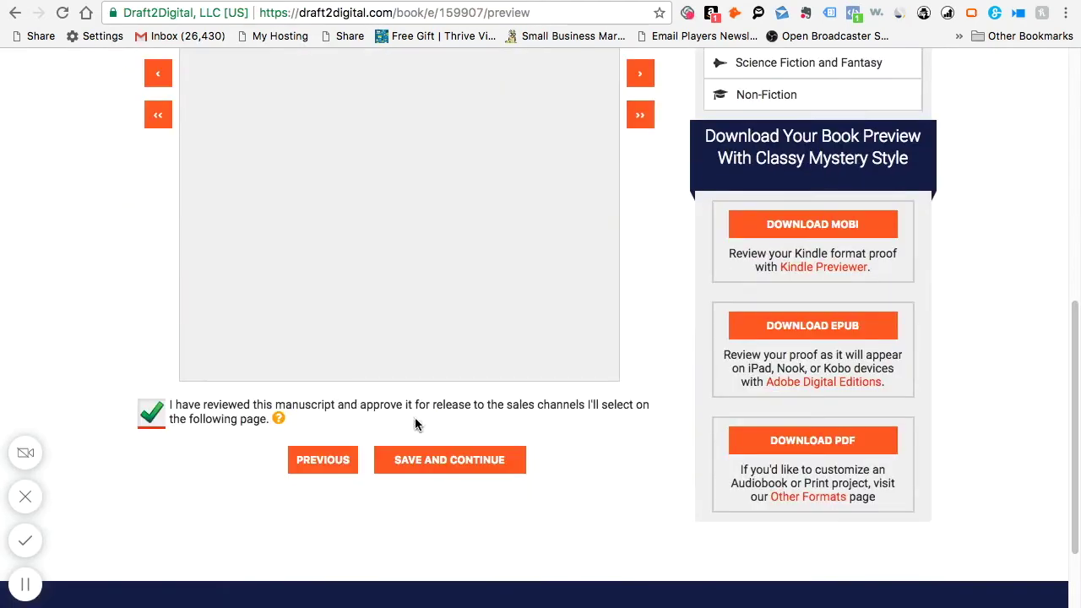
pyautogui.click(440, 464)
pyautogui.scroll(-2, 1078, 343)
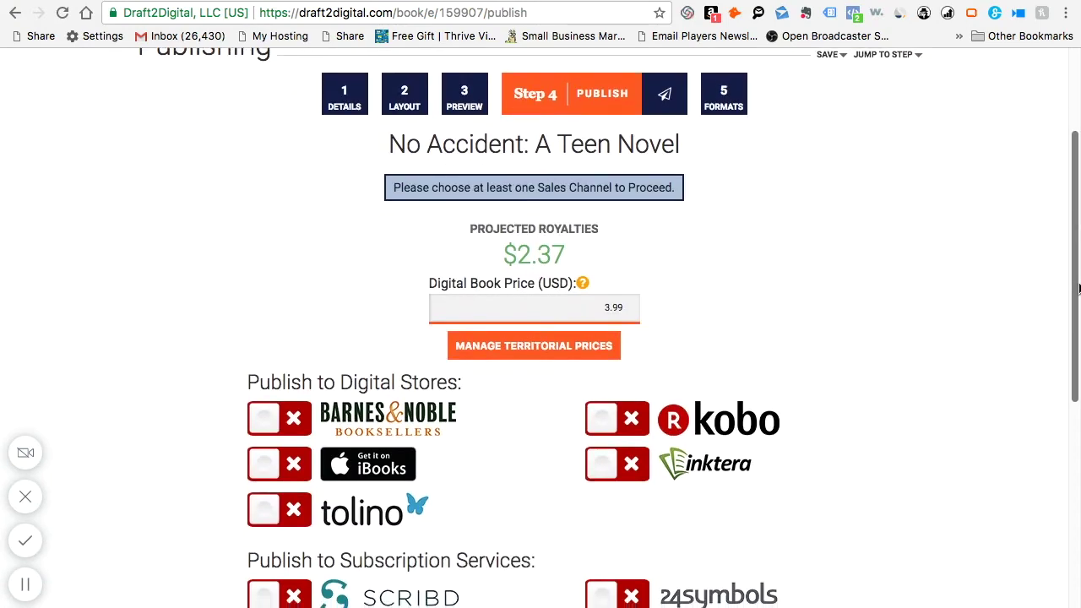
pyautogui.moveTo(1078, 343); pyautogui.dragTo(1061, 396)
pyautogui.click(524, 527)
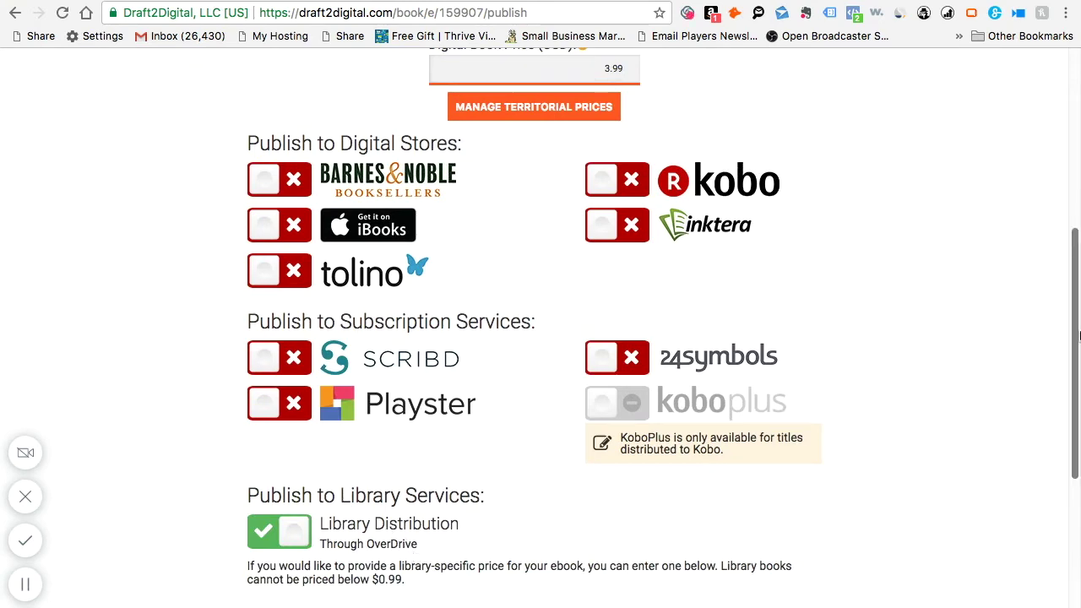
# - Enable Barnes & Noble and review the remaining sales channels at $3.99
pyautogui.moveTo(1074, 341); pyautogui.dragTo(1039, 205)
pyautogui.scroll(-5, 287, 249)
pyautogui.click(261, 256)
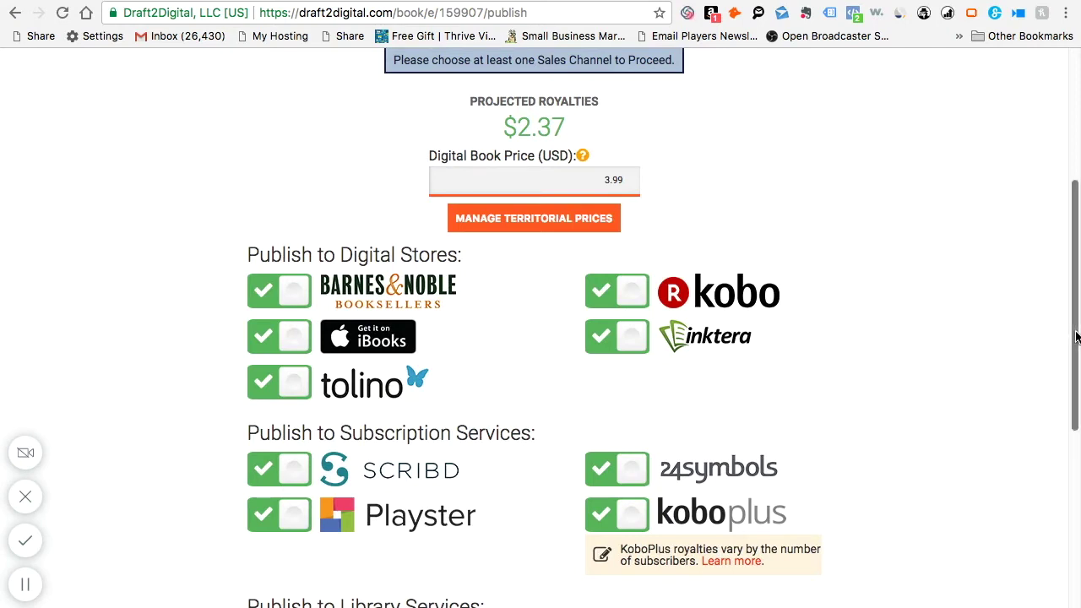
pyautogui.moveTo(1075, 336)
pyautogui.mouseDown()
pyautogui.moveTo(1073, 419)
pyautogui.moveTo(1055, 333)
pyautogui.mouseUp()
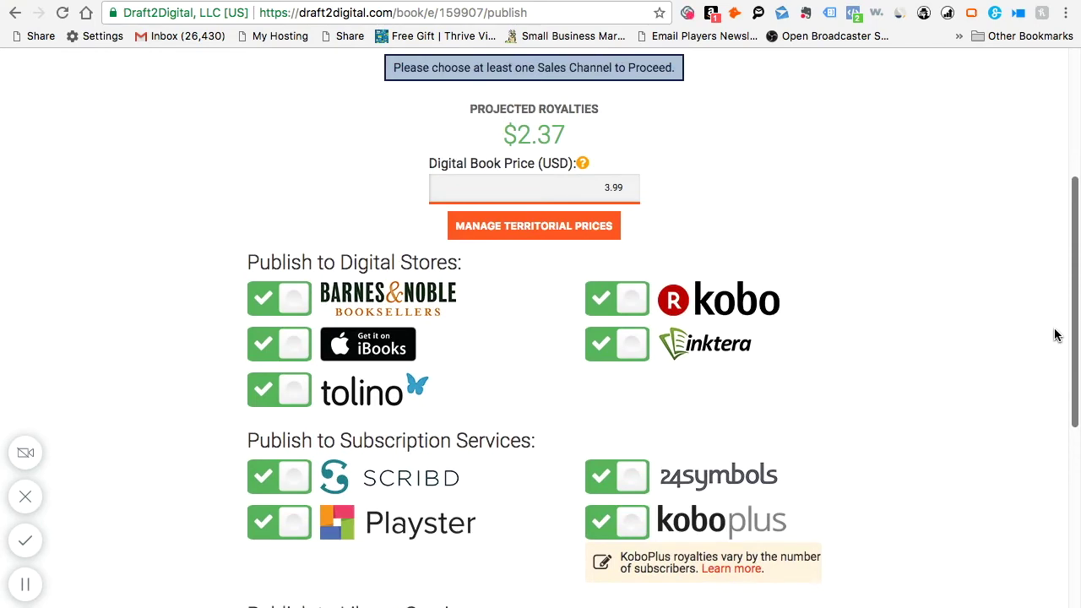
pyautogui.moveTo(1074, 380); pyautogui.dragTo(1055, 412)
pyautogui.scroll(10, 1047, 337)
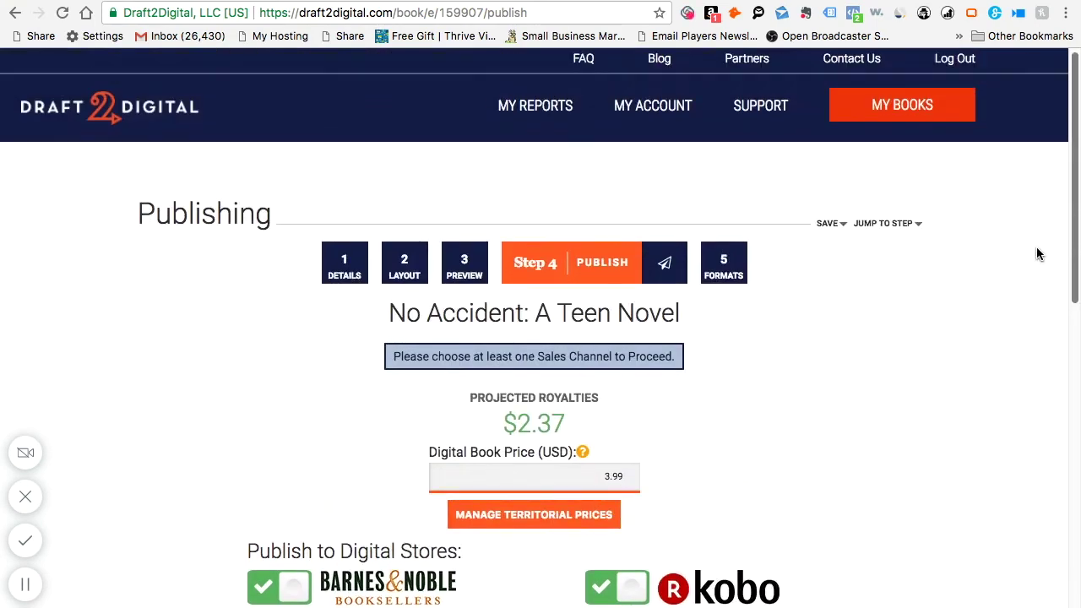
# - Jump to the Formats step and focus the blank Print ISBN field under Paperback PDFs
pyautogui.moveTo(904, 222)
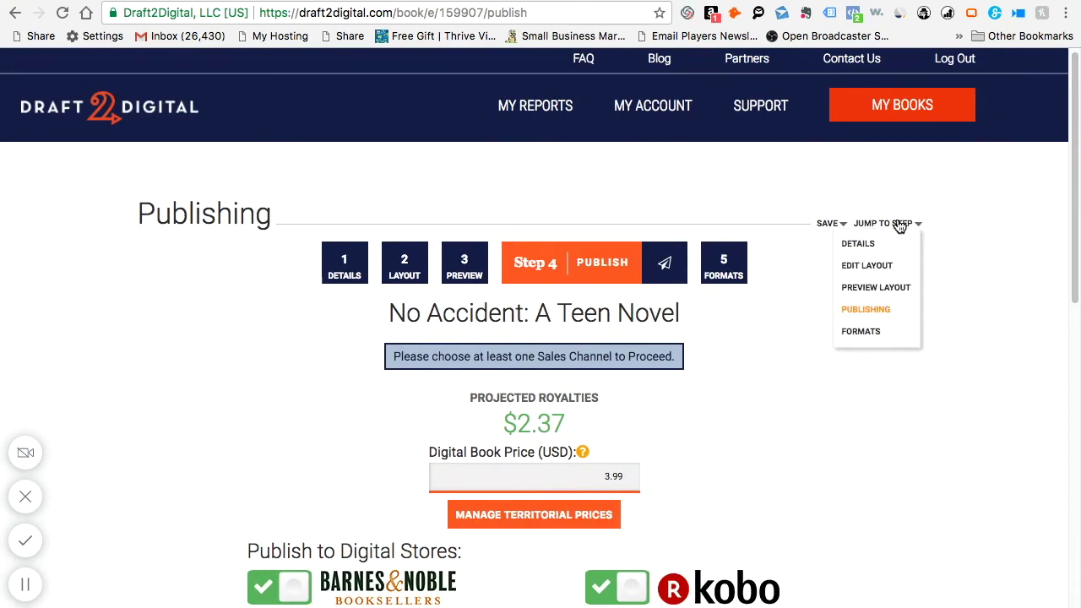
pyautogui.click(860, 338)
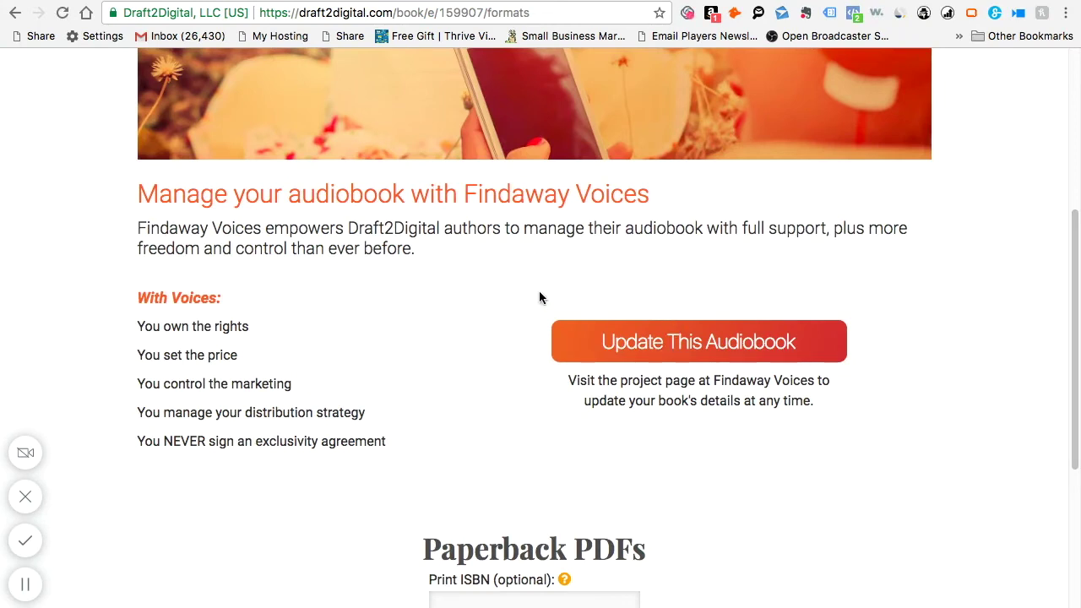
pyautogui.moveTo(1075, 288); pyautogui.dragTo(1066, 227)
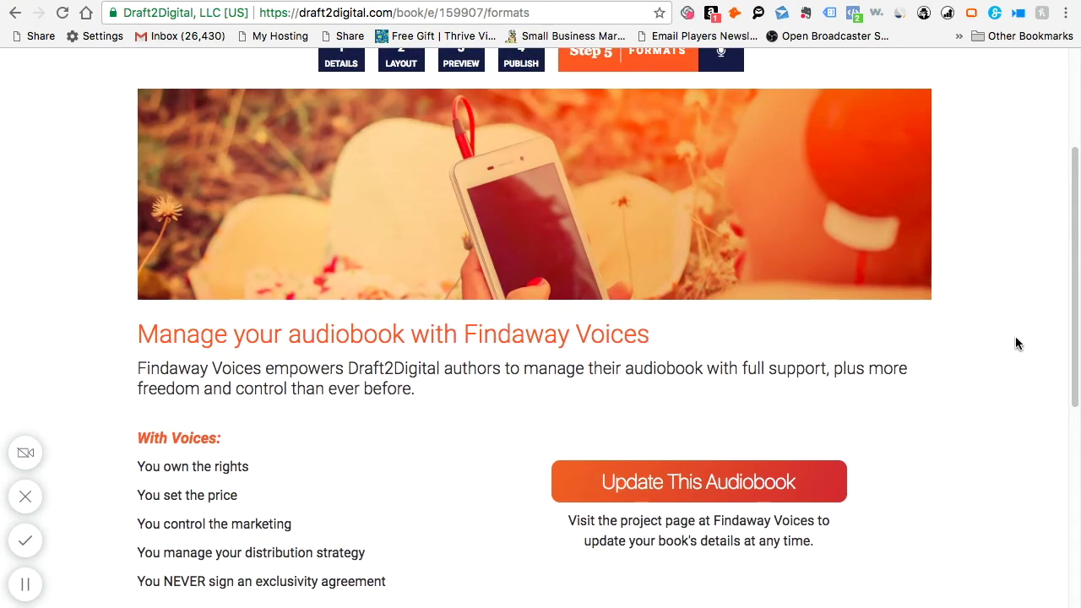
pyautogui.moveTo(1074, 350); pyautogui.dragTo(1074, 517)
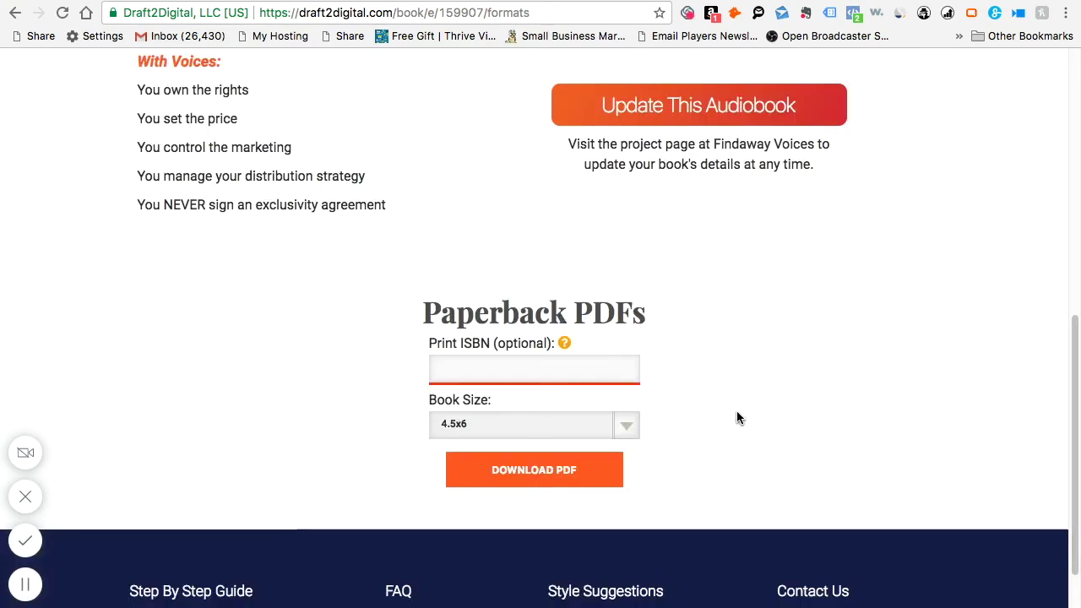
pyautogui.click(477, 377)
pyautogui.moveTo(563, 342)
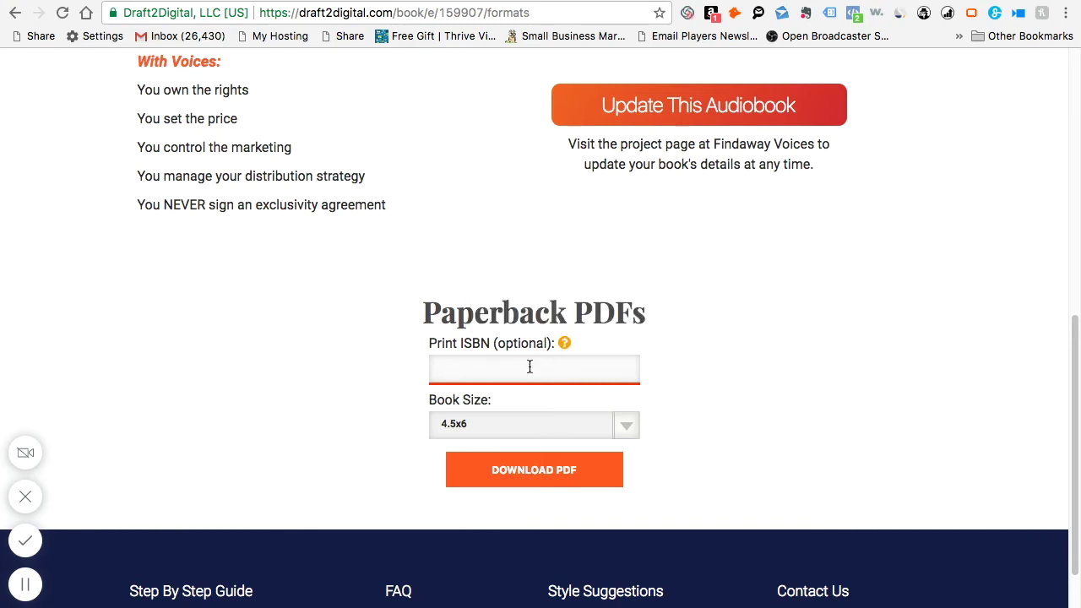
# - Browse the paperback Book Size list, keeping 4.5x6
pyautogui.click(625, 427)
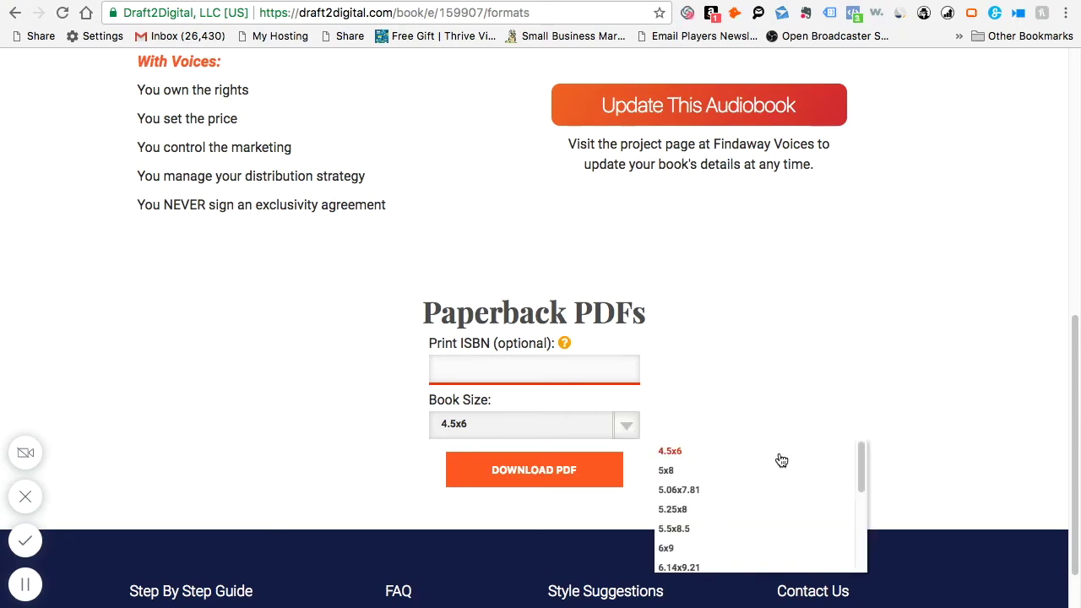
pyautogui.moveTo(862, 479); pyautogui.dragTo(851, 429)
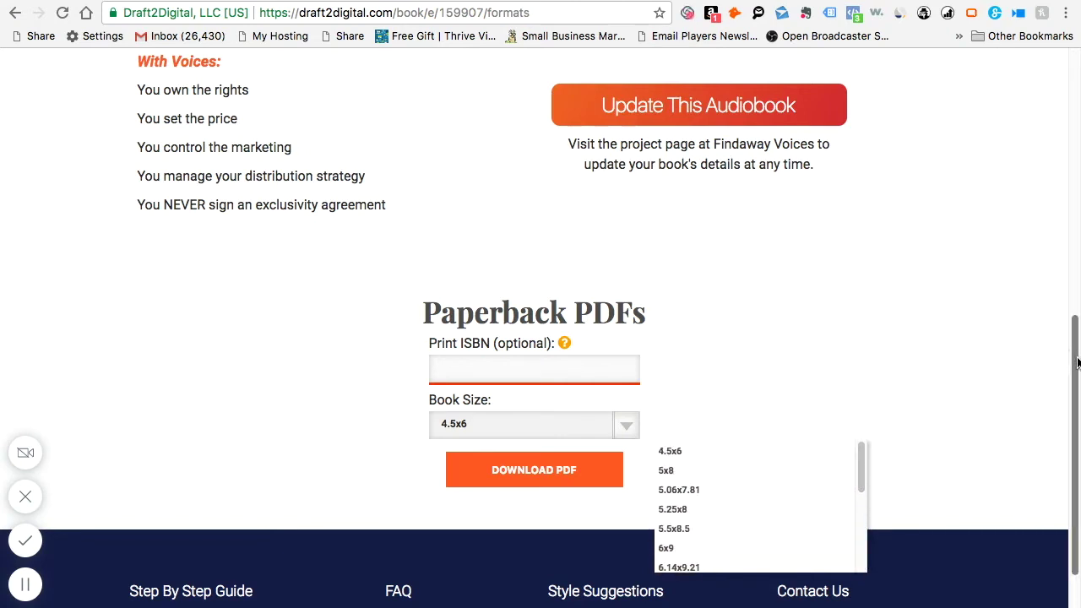
pyautogui.moveTo(1076, 363); pyautogui.dragTo(1072, 400)
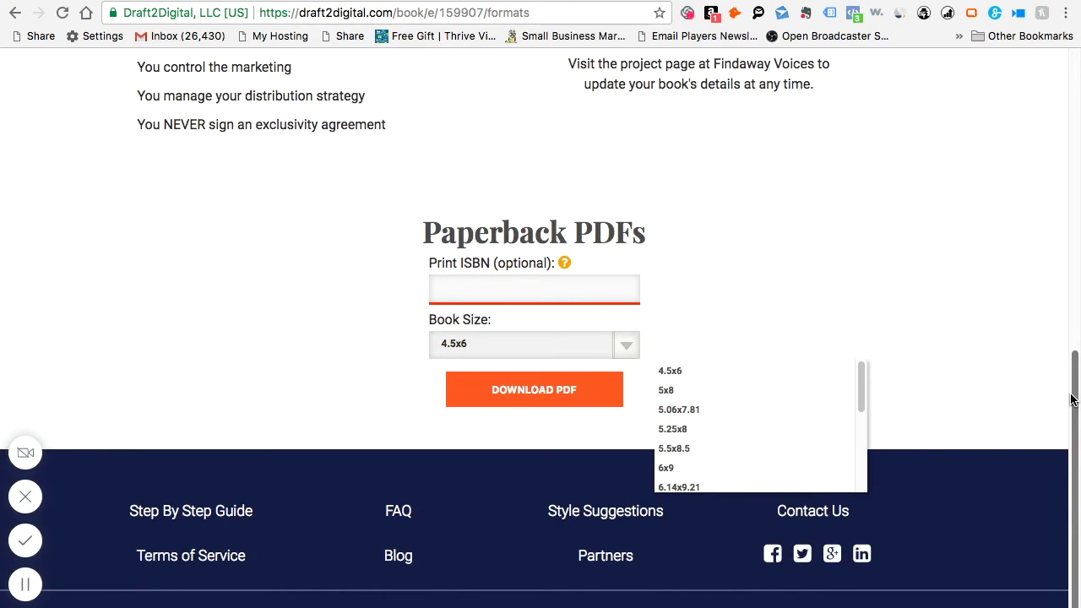
pyautogui.moveTo(861, 400); pyautogui.dragTo(858, 486)
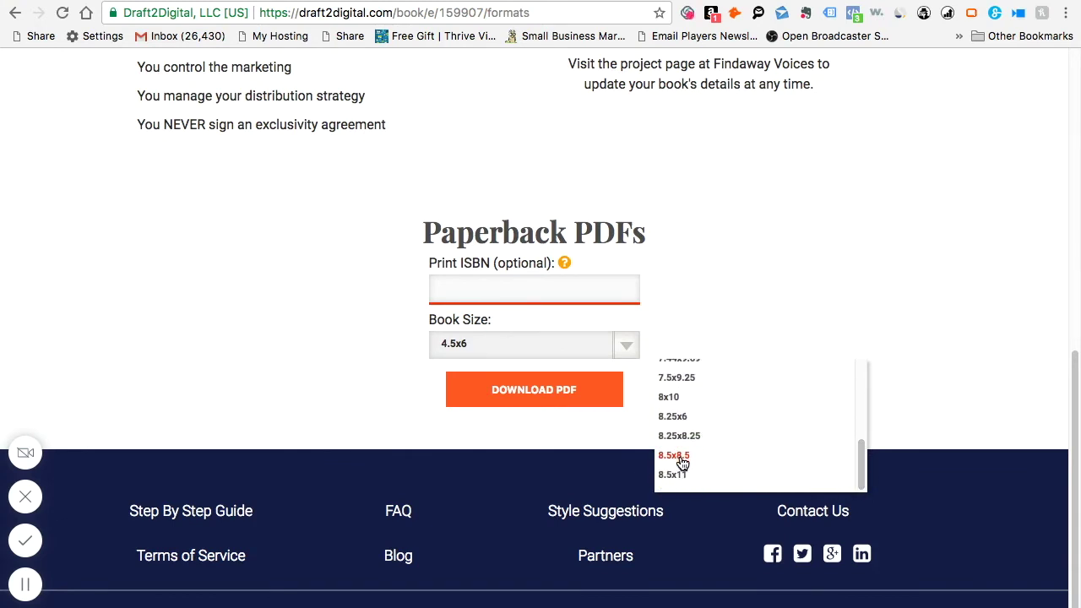
pyautogui.moveTo(862, 473); pyautogui.dragTo(857, 422)
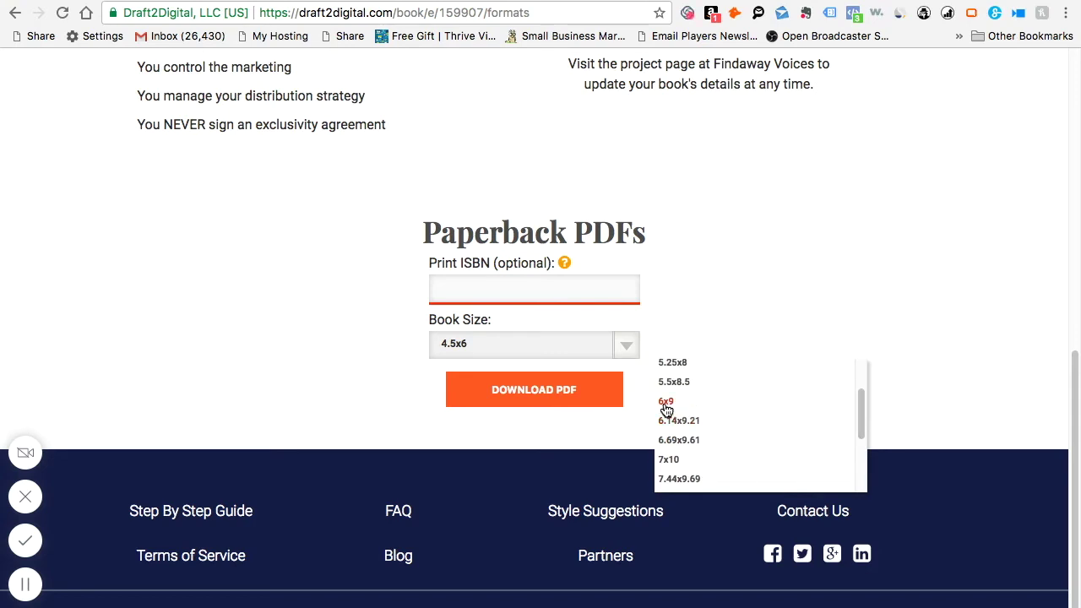
pyautogui.moveTo(862, 424); pyautogui.dragTo(856, 398)
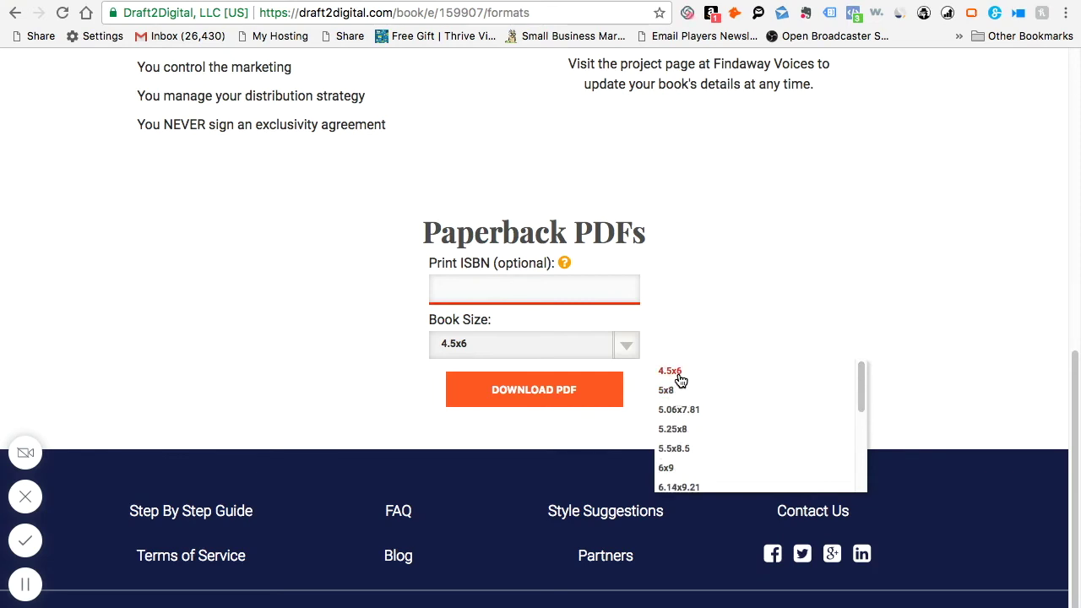
# - Download the 4.5x6 paperback PDF and open it from the download bar
pyautogui.click(553, 402)
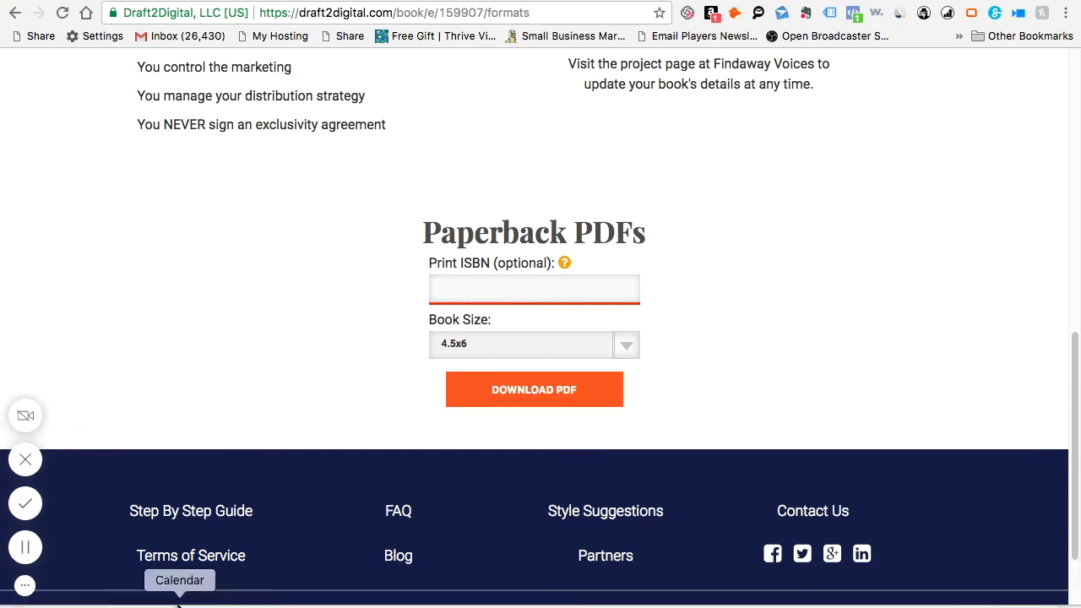
pyautogui.click(178, 601)
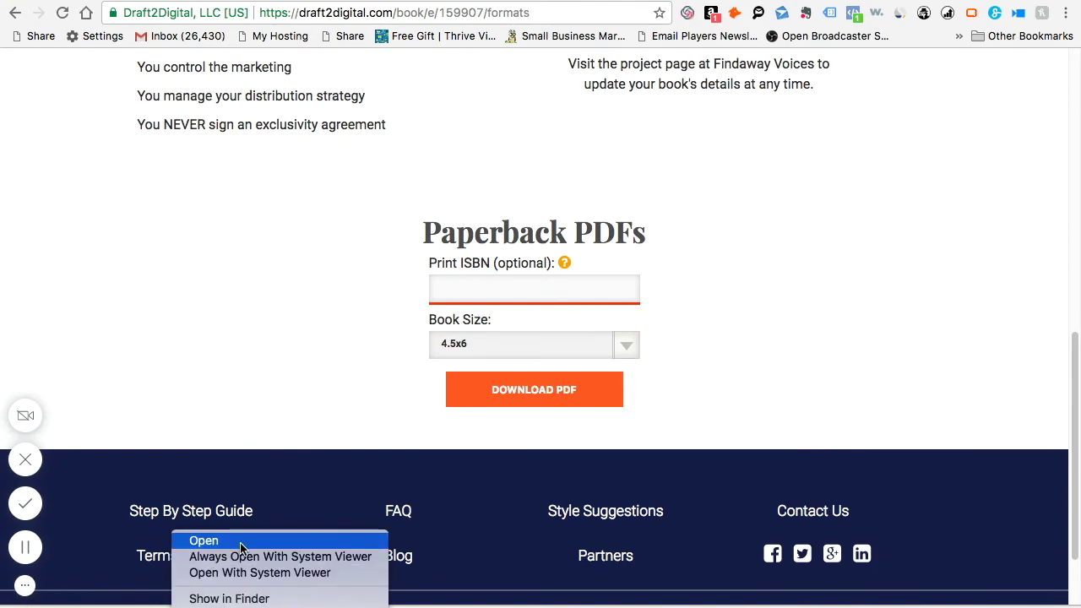
pyautogui.click(205, 541)
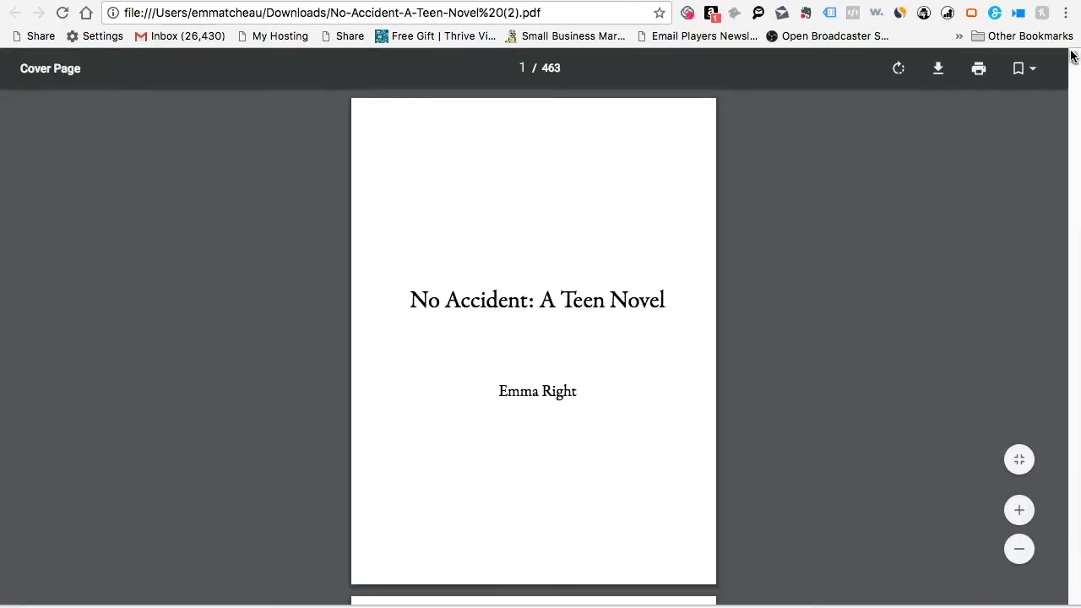
# - Scroll through the 463-page No Accident: A Teen Novel paperback PDF
pyautogui.moveTo(1075, 59)
pyautogui.mouseDown()
pyautogui.moveTo(1075, 69)
pyautogui.moveTo(1075, 57)
pyautogui.mouseUp()
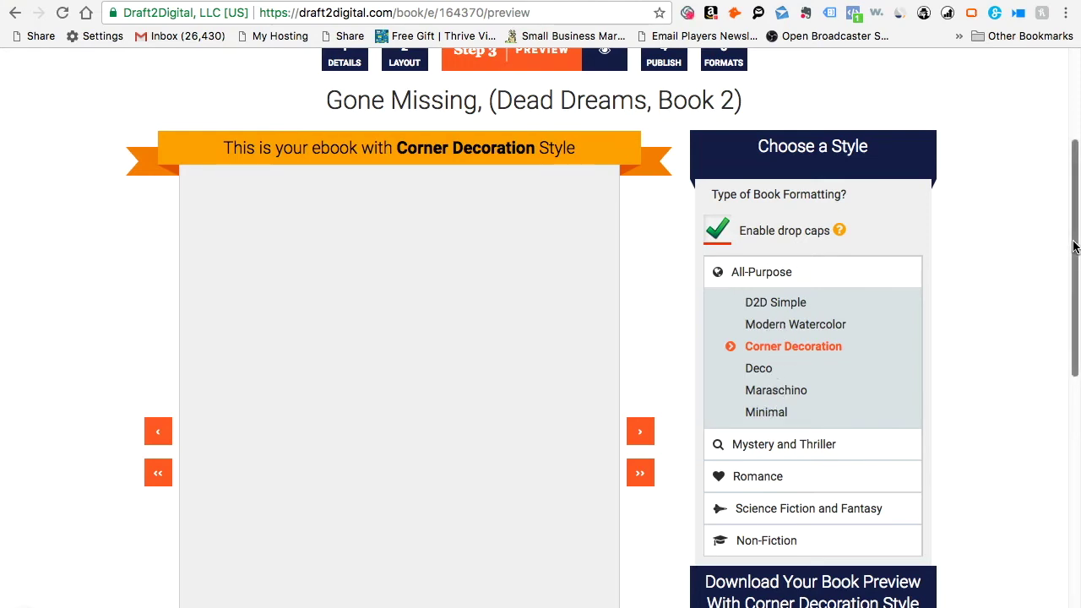
# - Browse the Romance, Science Fiction and Fantasy, and Non-Fiction styles, then switch to the Corner Decoration PDF
pyautogui.scroll(-2, 1070, 253)
pyautogui.click(758, 412)
pyautogui.click(720, 376)
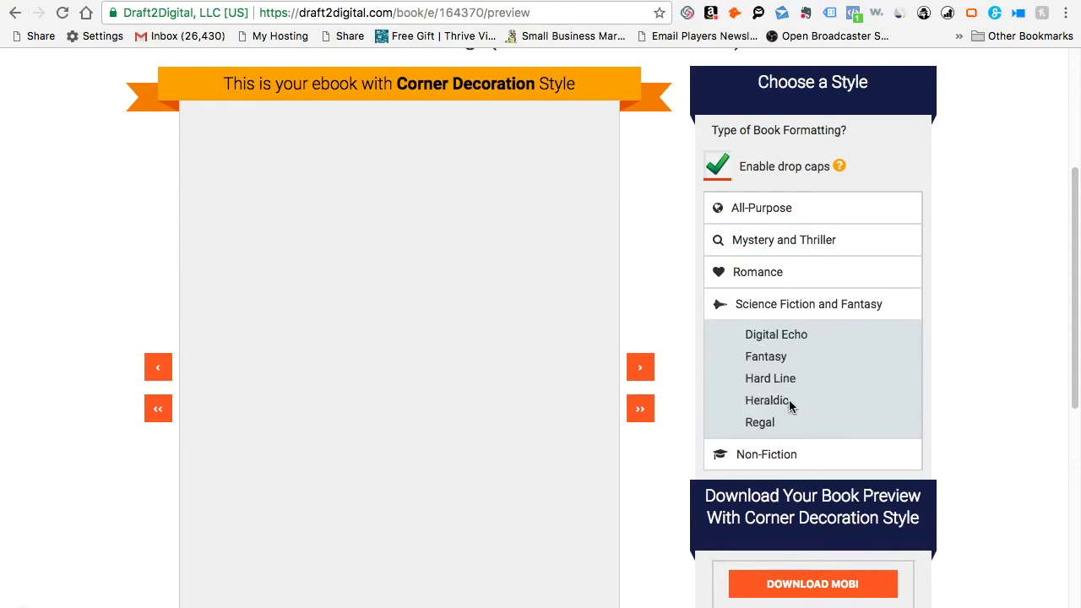
pyautogui.click(728, 455)
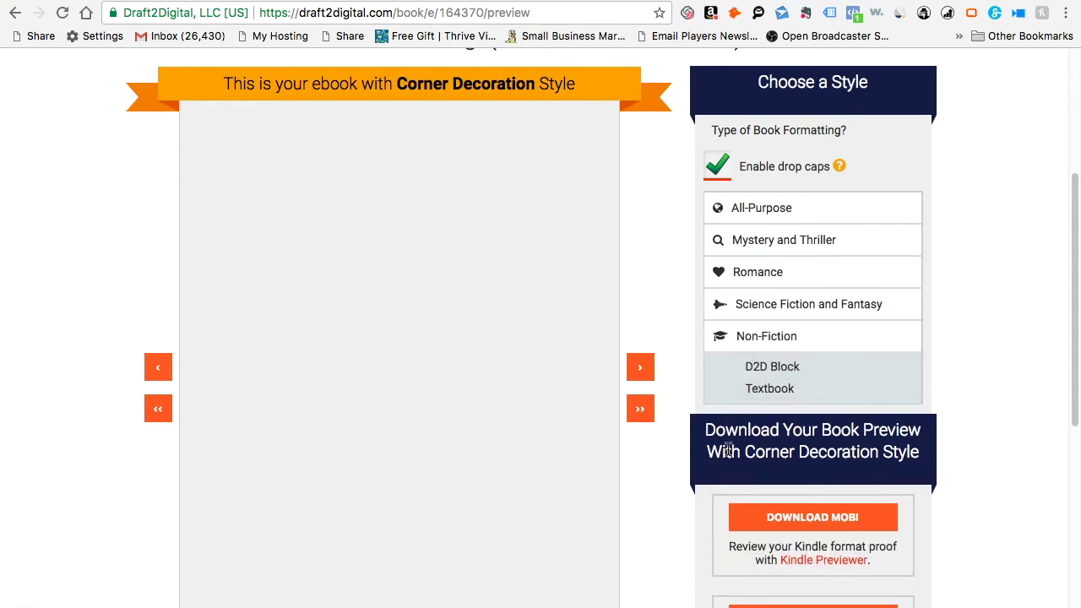
pyautogui.moveTo(1074, 374); pyautogui.dragTo(1047, 485)
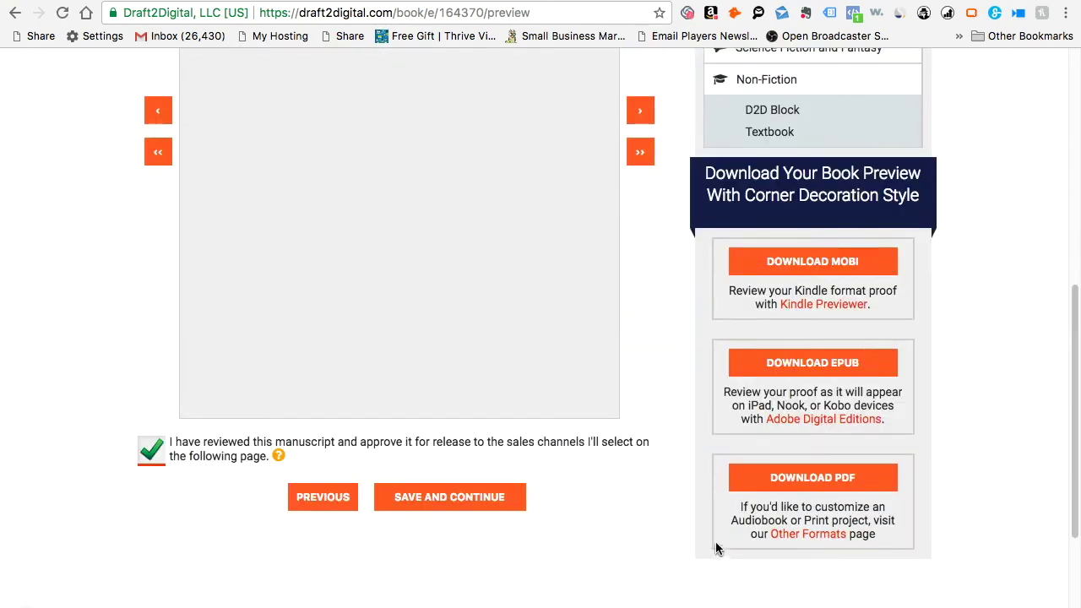
pyautogui.moveTo(1070, 434); pyautogui.dragTo(1057, 335)
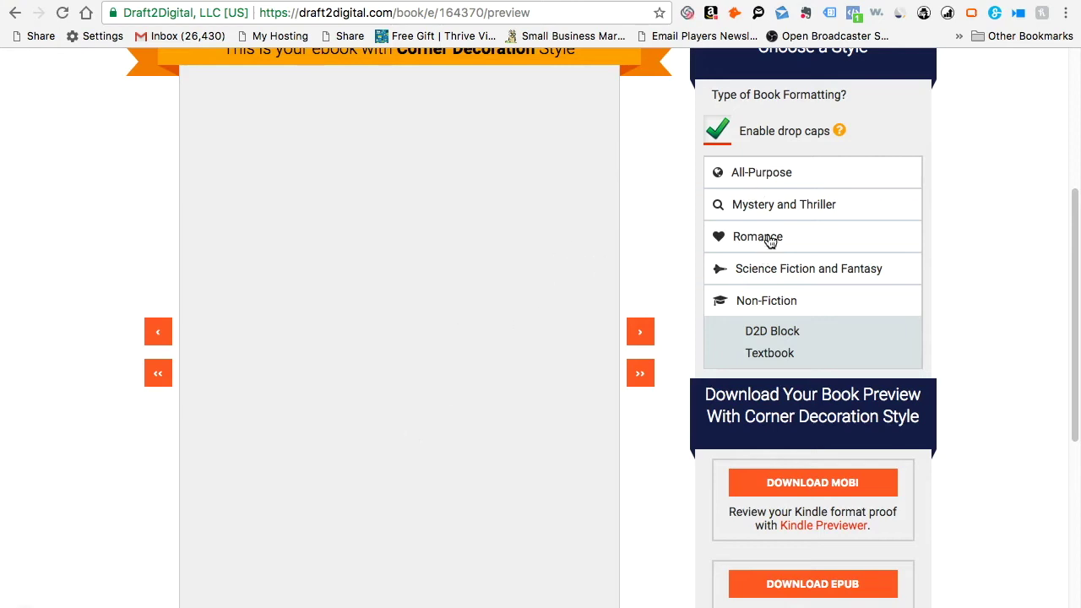
pyautogui.moveTo(1075, 337); pyautogui.dragTo(1076, 312)
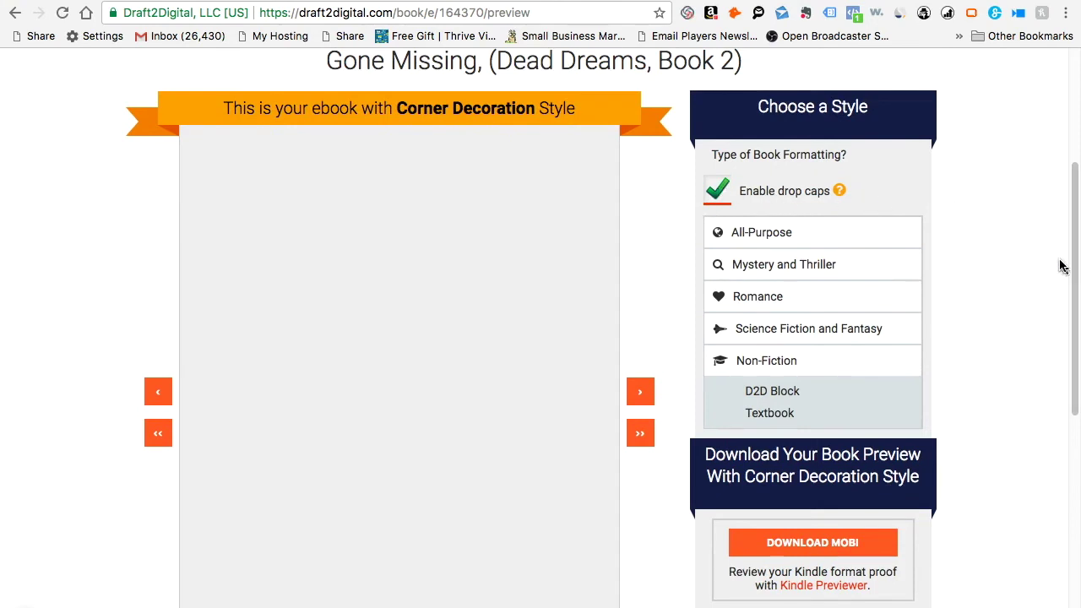
pyautogui.scroll(2, 1059, 262)
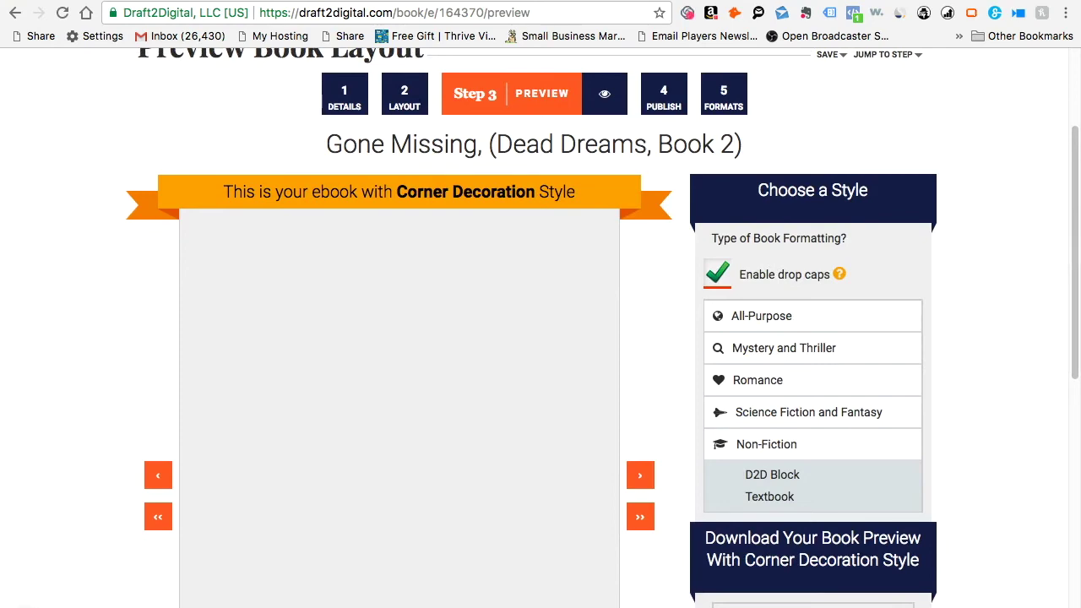
pyautogui.hotkey('ctrl', 'Tab')
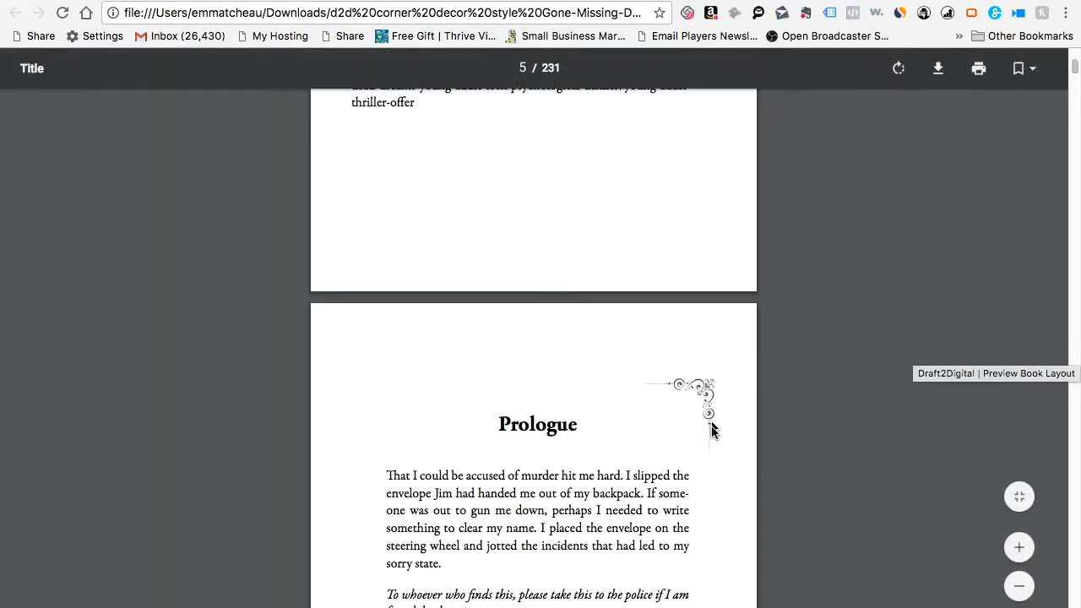
# - Scroll up and down through the book's template PDF after briefly checking another tab
pyautogui.moveTo(1075, 67)
pyautogui.mouseDown()
pyautogui.moveTo(1076, 82)
pyautogui.moveTo(1076, 71)
pyautogui.mouseUp()
pyautogui.hotkey('ctrl', 'Tab')
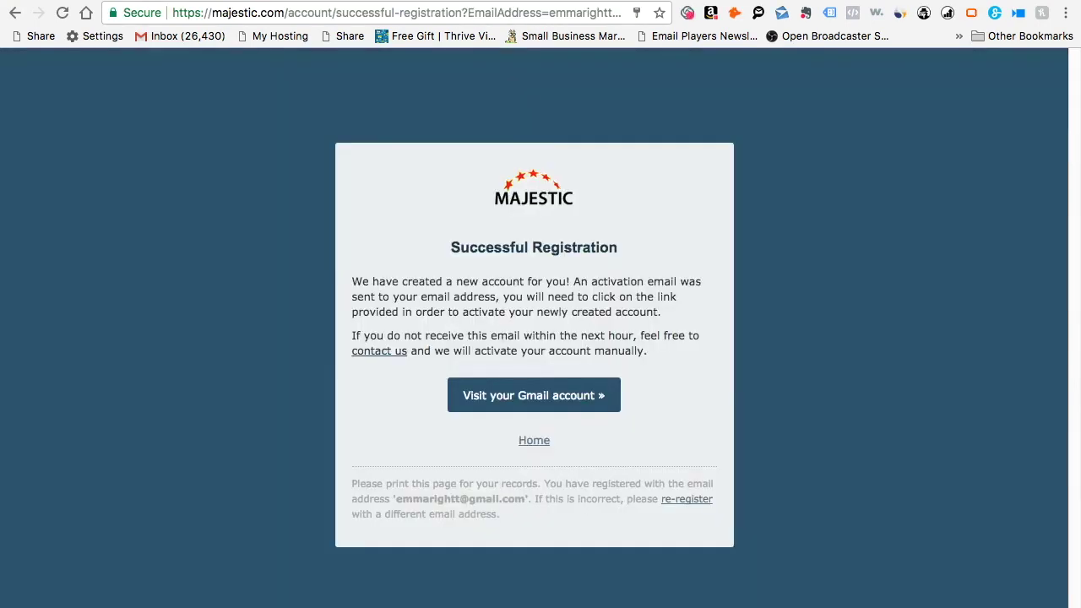
pyautogui.hotkey('ctrl', 'shift', 'Tab')
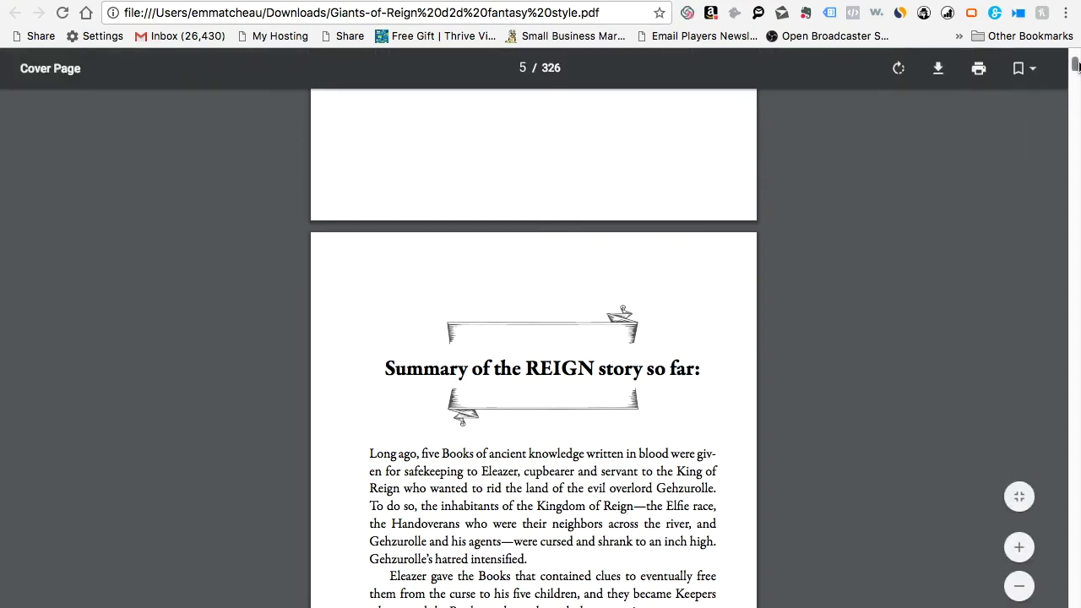
pyautogui.scroll(-10, 1076, 66)
pyautogui.scroll(12, 1076, 64)
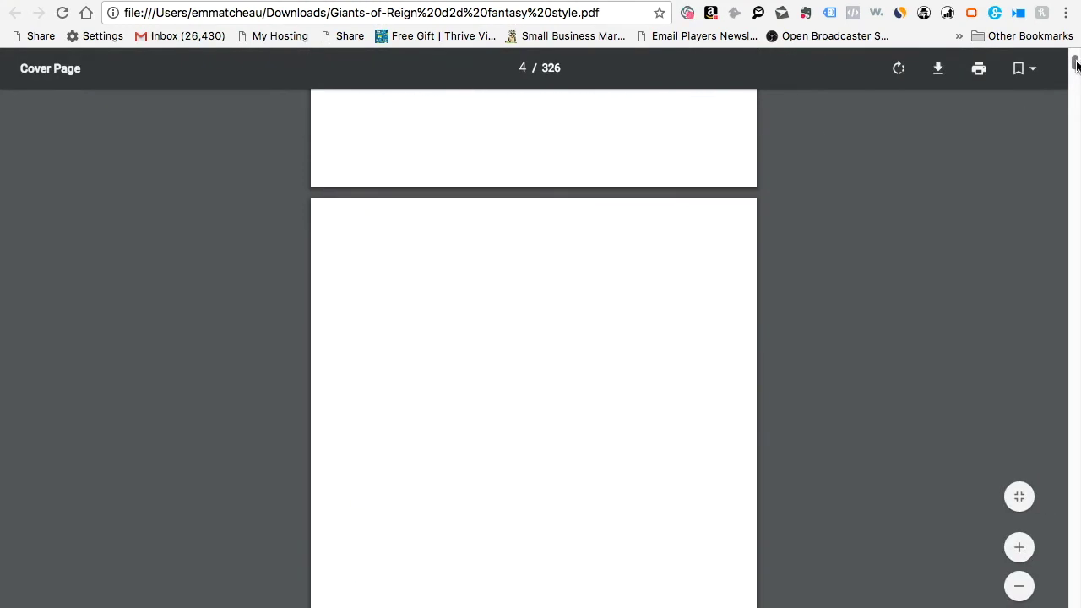
pyautogui.scroll(-3, 1076, 66)
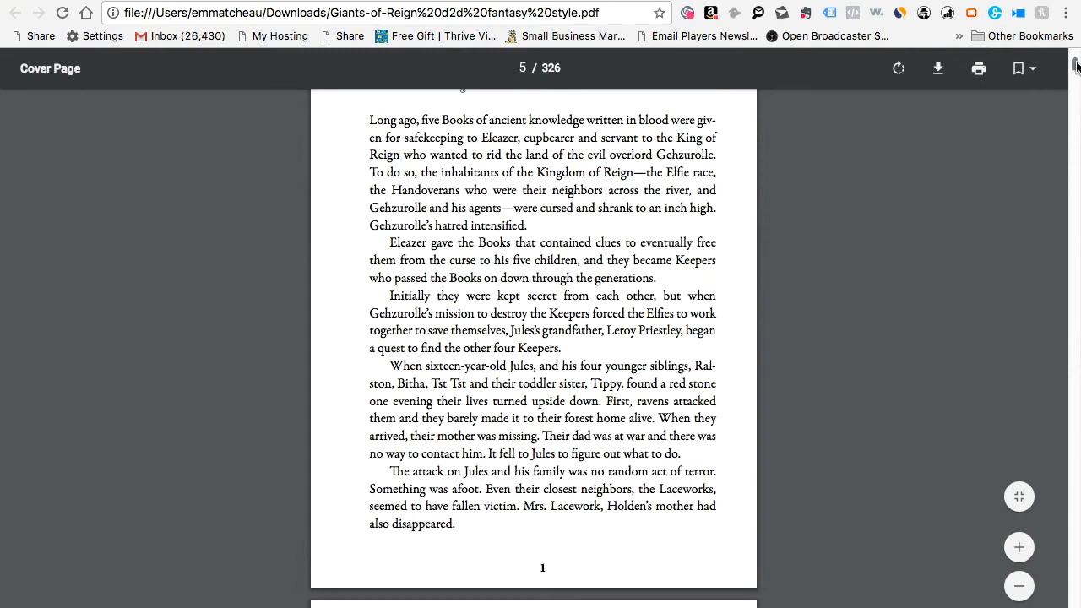
pyautogui.scroll(8, 1075, 66)
pyautogui.scroll(-4, 1075, 67)
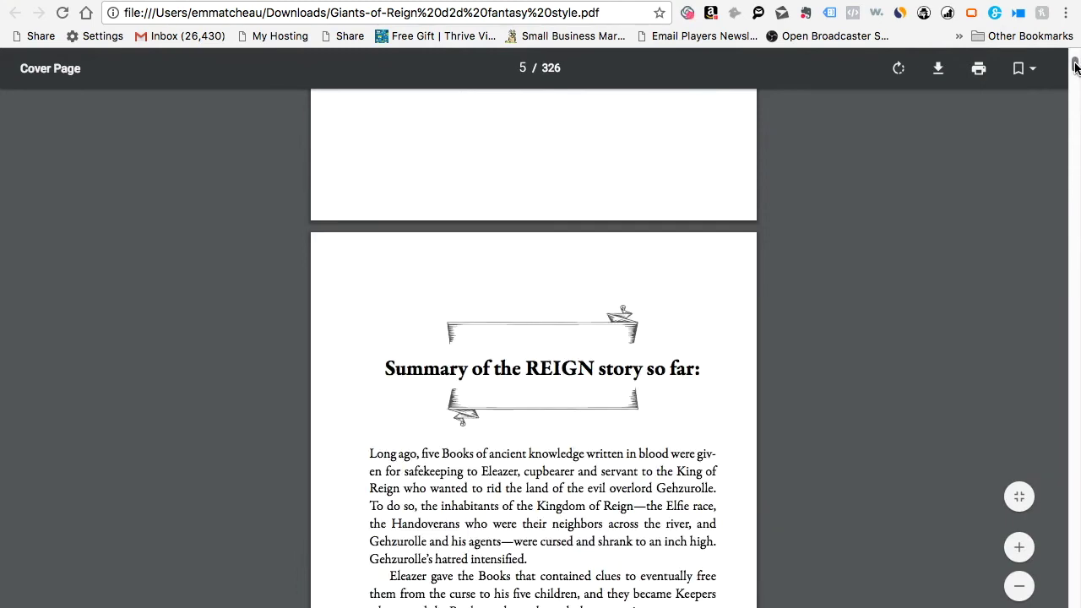
pyautogui.scroll(-15, 1076, 67)
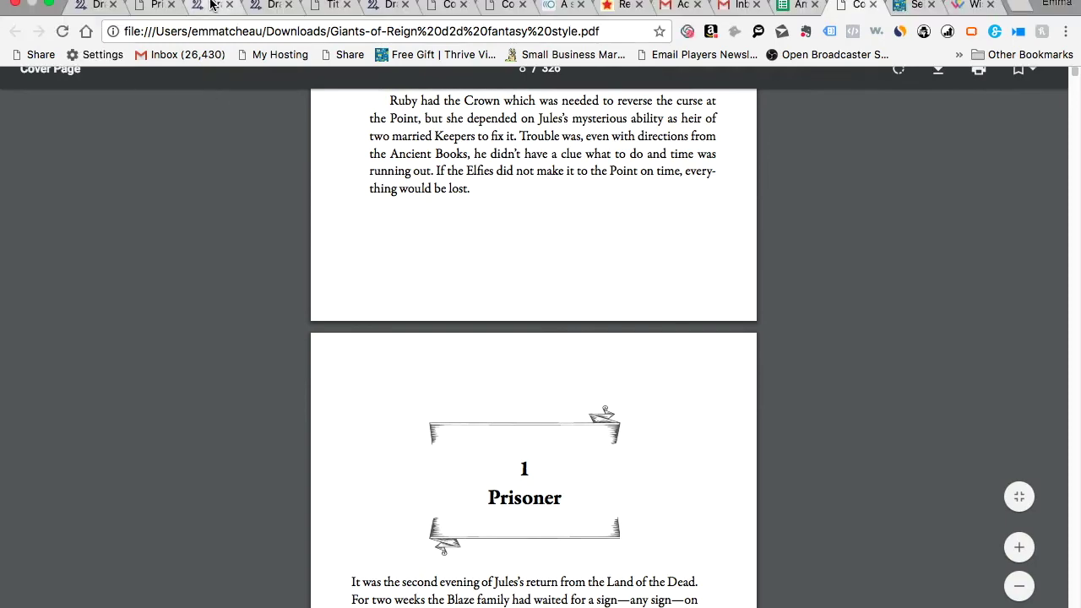
# - Compare page 4 of the Gone Missing PDF with the No Accident and Giants of Reign PDFs
pyautogui.click(212, 6)
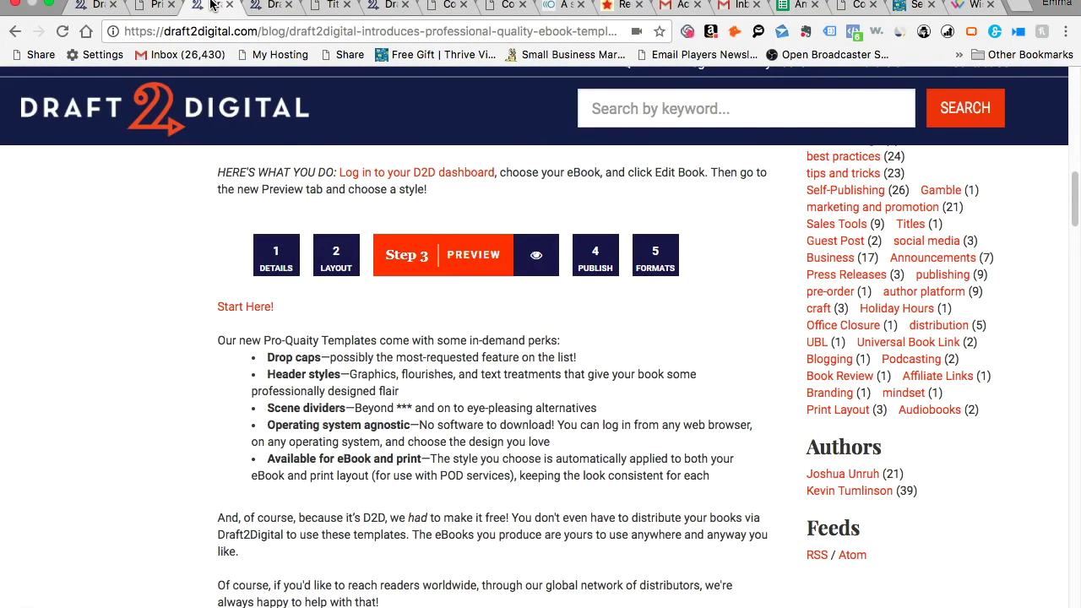
pyautogui.click(327, 5)
pyautogui.press('Right')
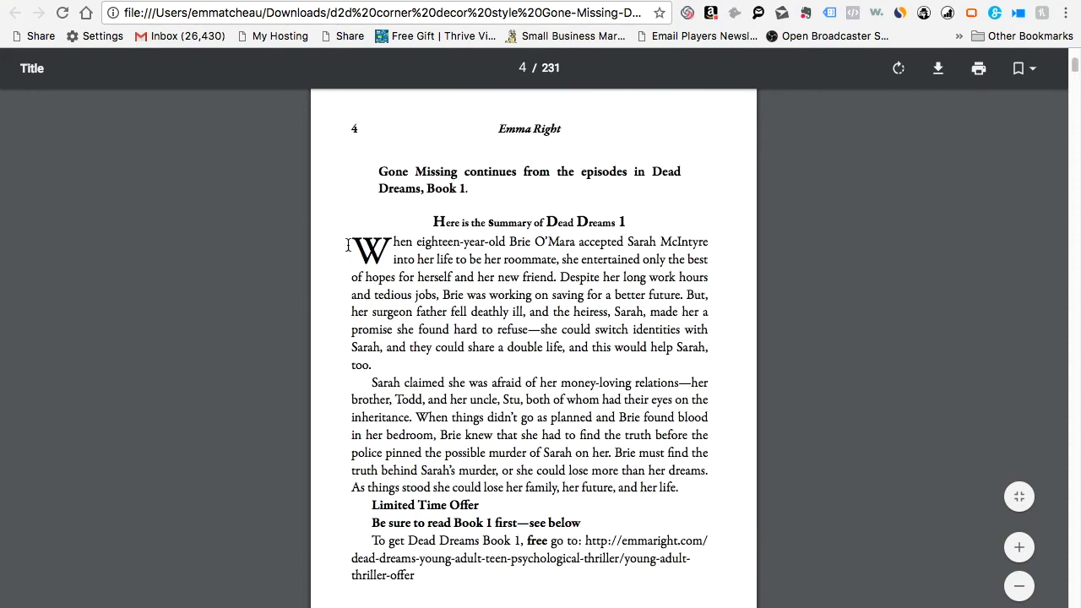
pyautogui.hotkey('ctrl', 'Tab')
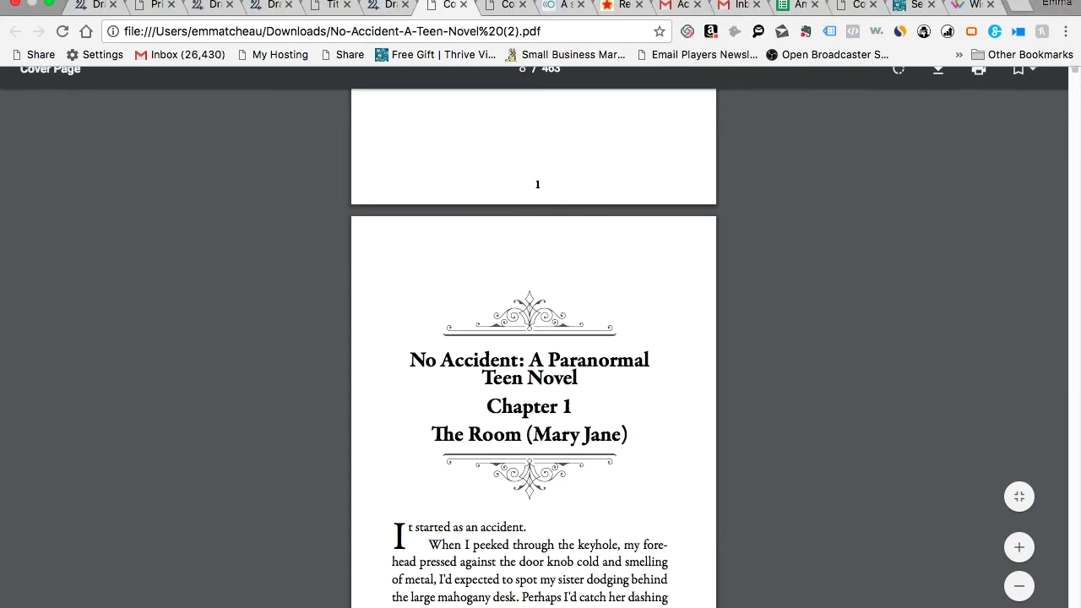
pyautogui.click(851, 5)
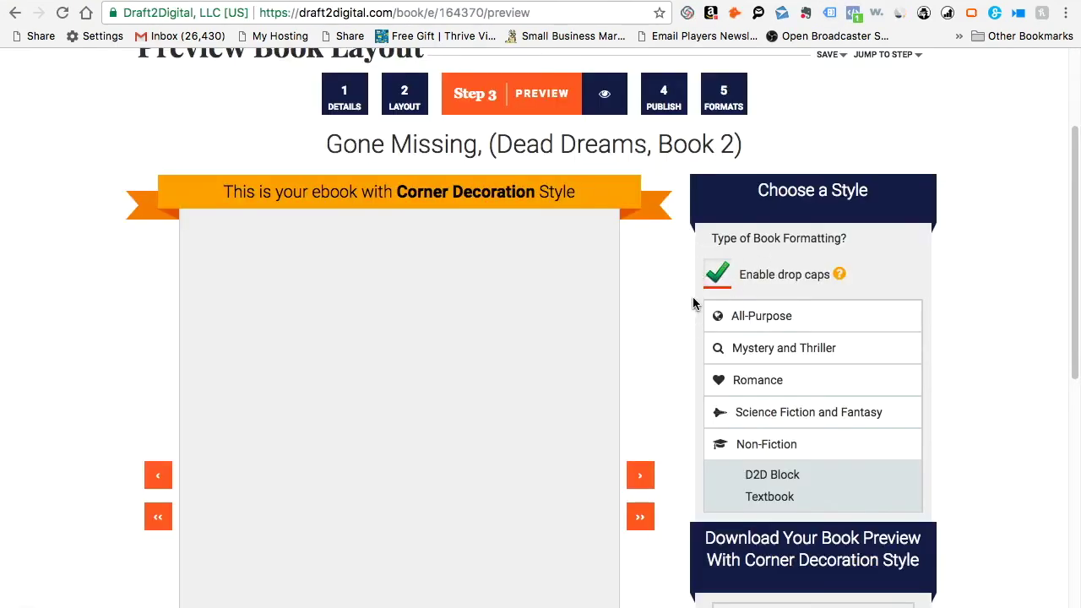
# - Scroll past the preview's download buttons and open the Frequently Asked Questions page
pyautogui.scroll(-2, 1076, 247)
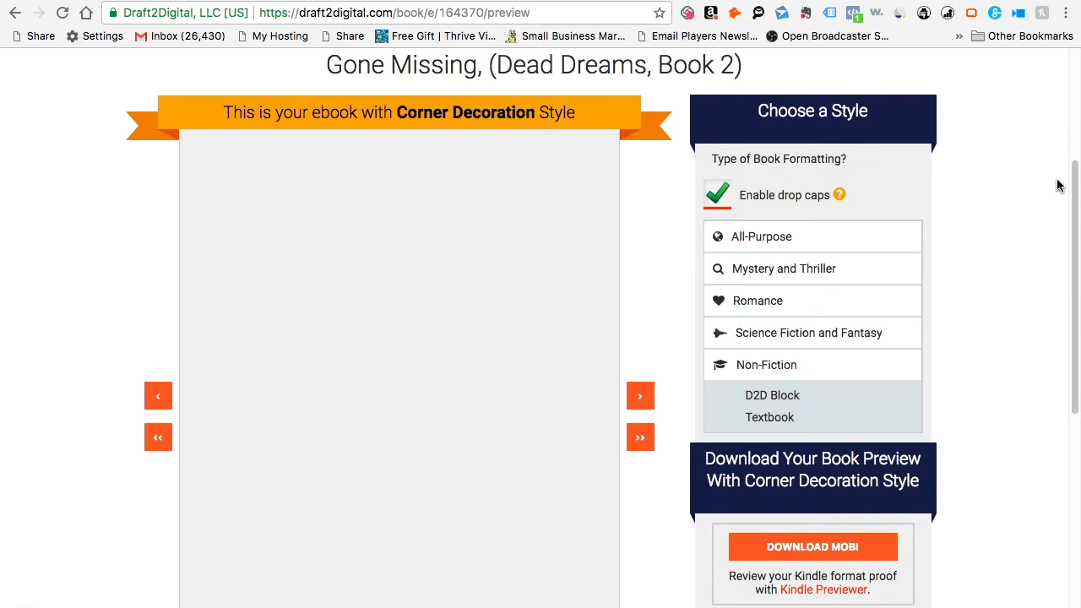
pyautogui.scroll(-5, 853, 280)
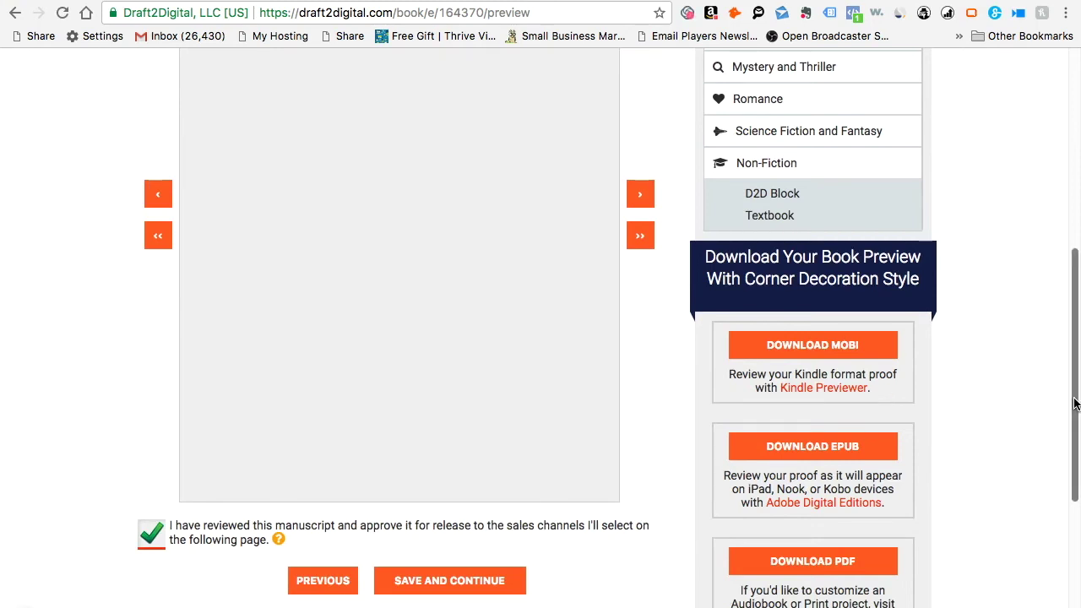
pyautogui.moveTo(1073, 404); pyautogui.dragTo(1074, 422)
pyautogui.scroll(-1, 965, 416)
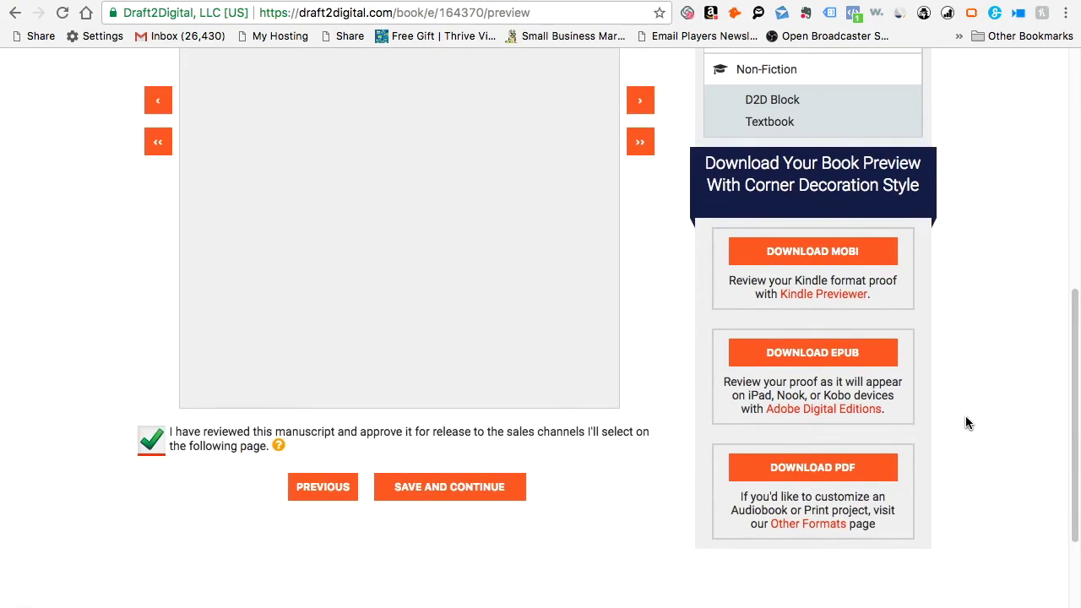
pyautogui.click(823, 413)
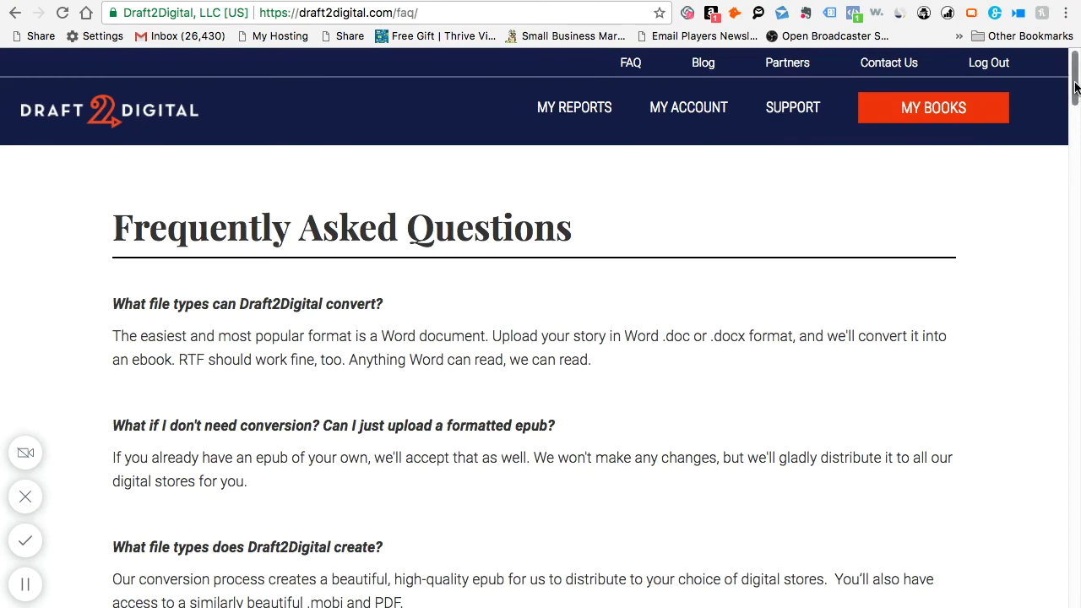
# - Read the FAQ answers, including the partner store list, then go to the Support page
pyautogui.moveTo(1074, 84); pyautogui.dragTo(1077, 169)
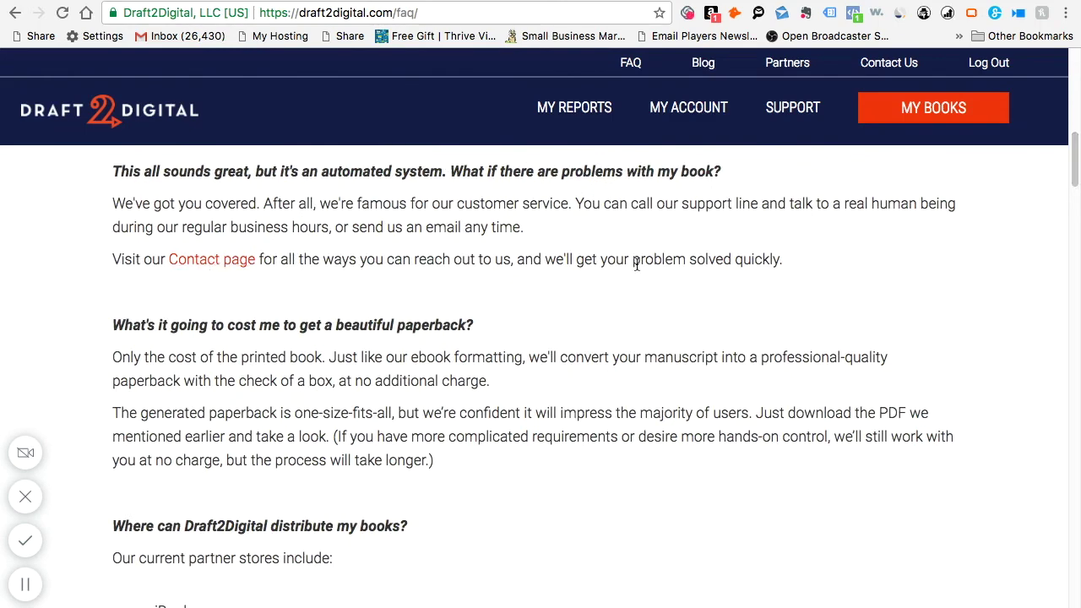
pyautogui.moveTo(1076, 177); pyautogui.dragTo(1077, 211)
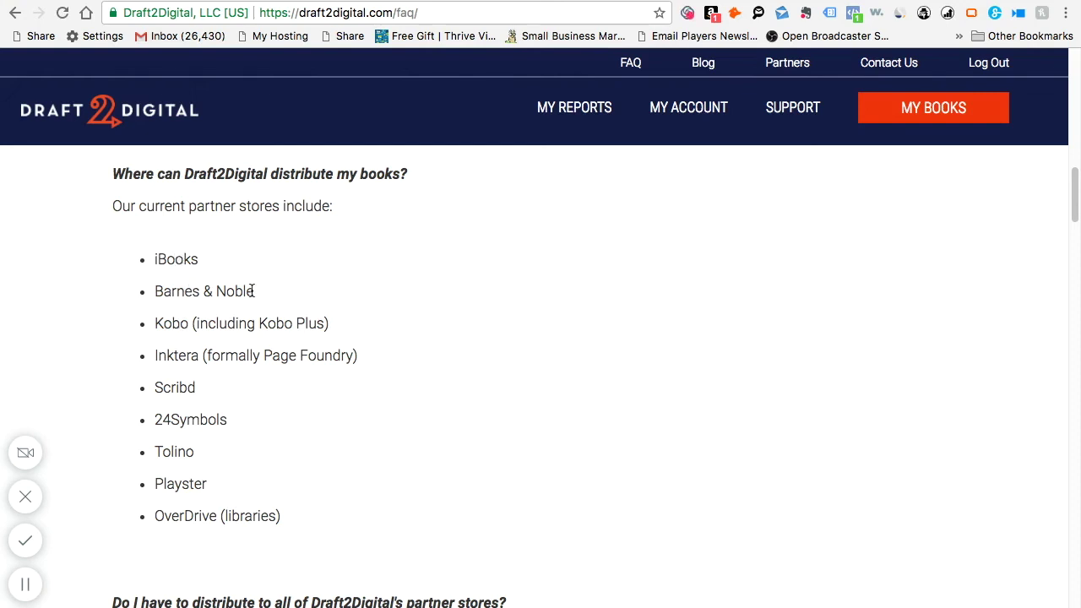
pyautogui.moveTo(1074, 207); pyautogui.dragTo(1074, 264)
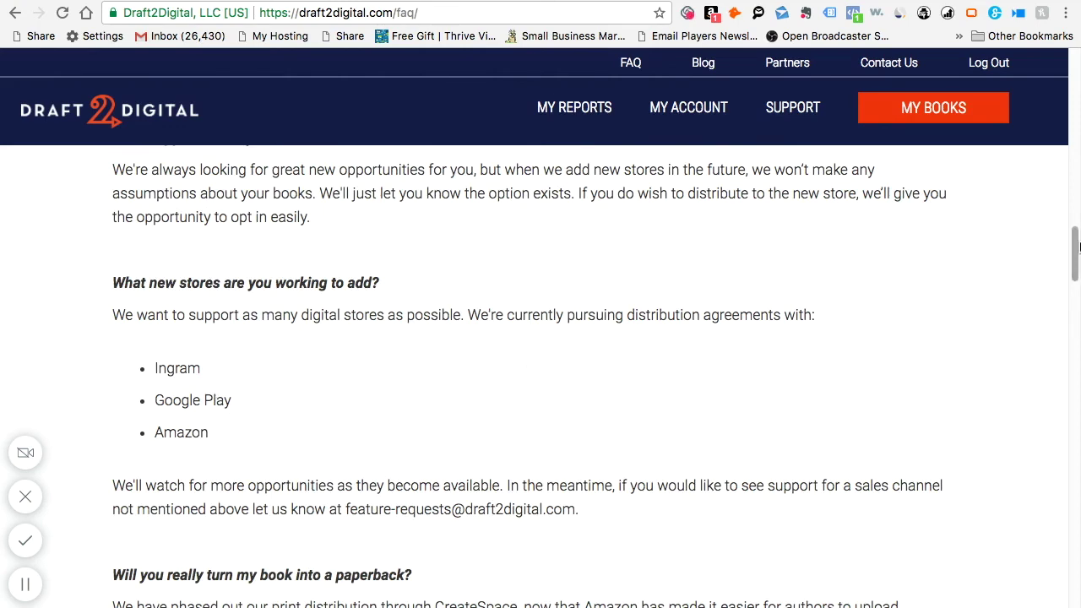
pyautogui.moveTo(1074, 249); pyautogui.dragTo(1061, 80)
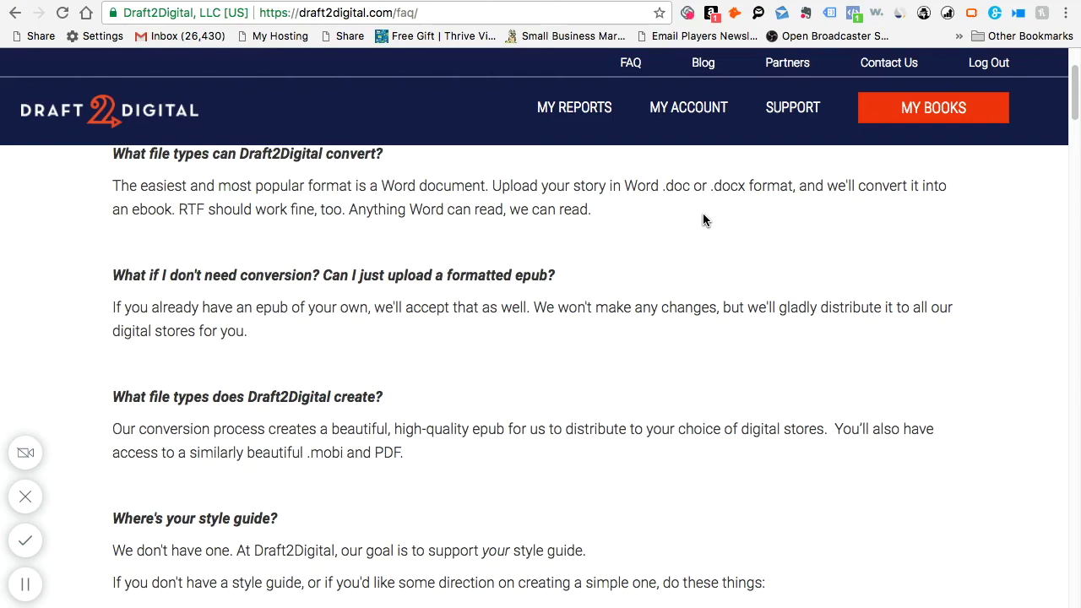
pyautogui.moveTo(1078, 112); pyautogui.dragTo(1065, 265)
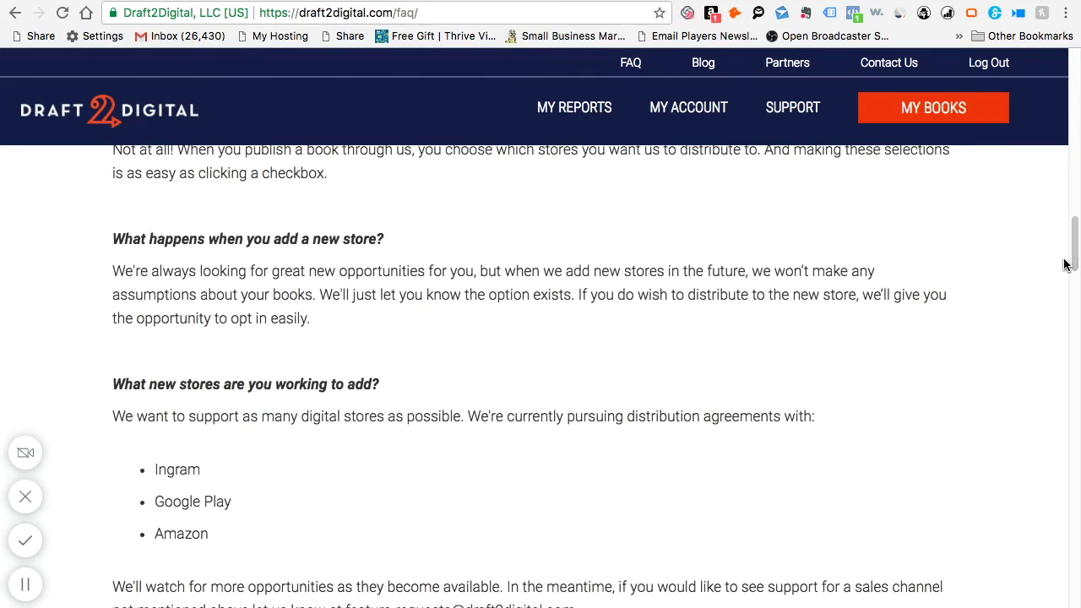
pyautogui.moveTo(1065, 264); pyautogui.dragTo(1054, 190)
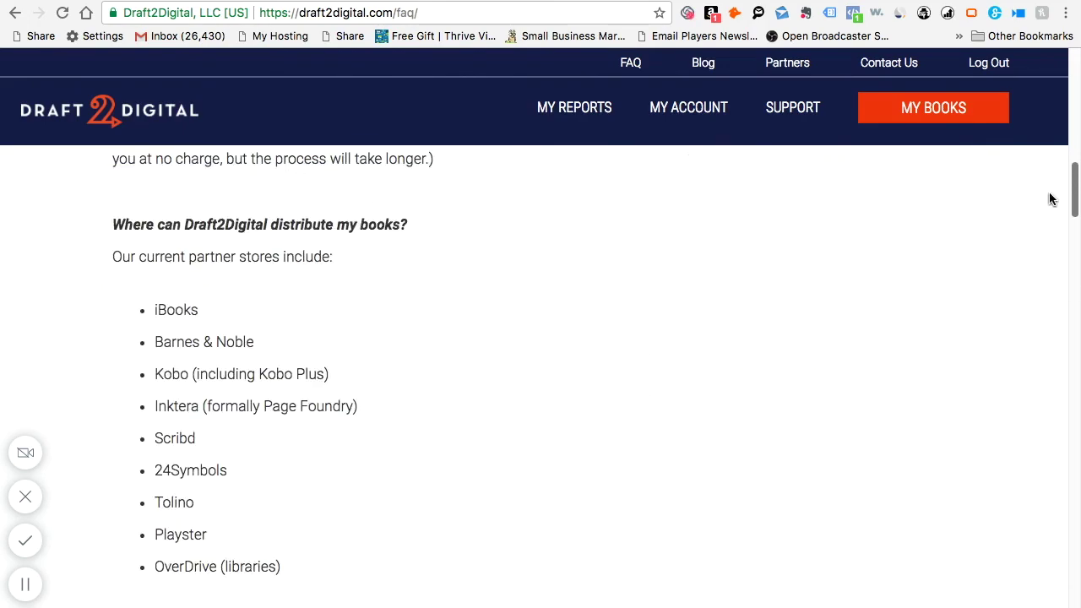
pyautogui.click(792, 107)
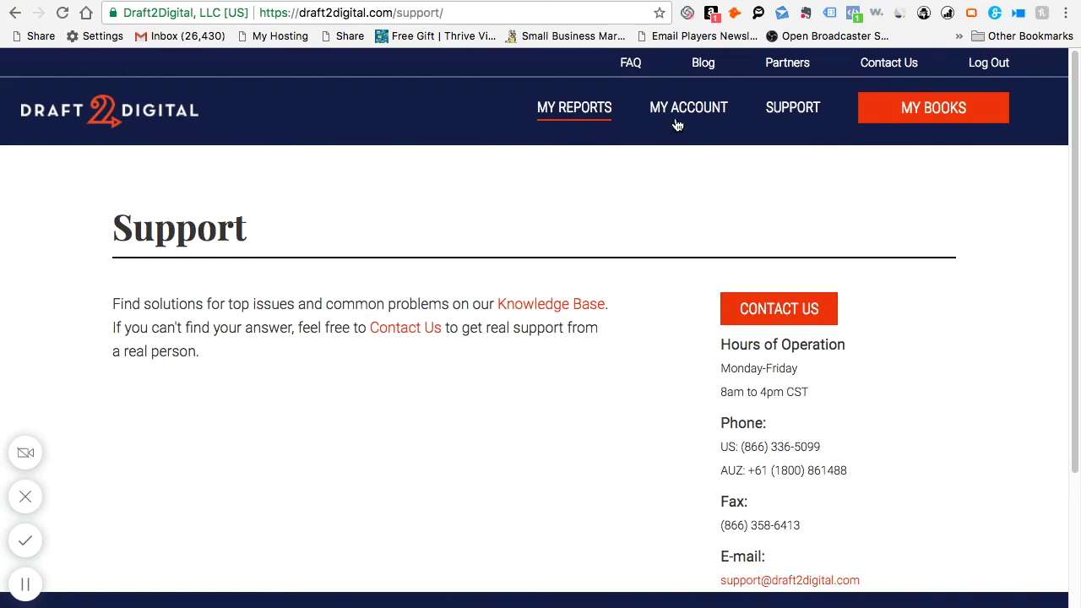
# - Go from Support to the Blog, which leads with the professional-quality eBook templates post
pyautogui.moveTo(1077, 201)
pyautogui.mouseDown()
pyautogui.moveTo(1078, 296)
pyautogui.moveTo(1078, 197)
pyautogui.mouseUp()
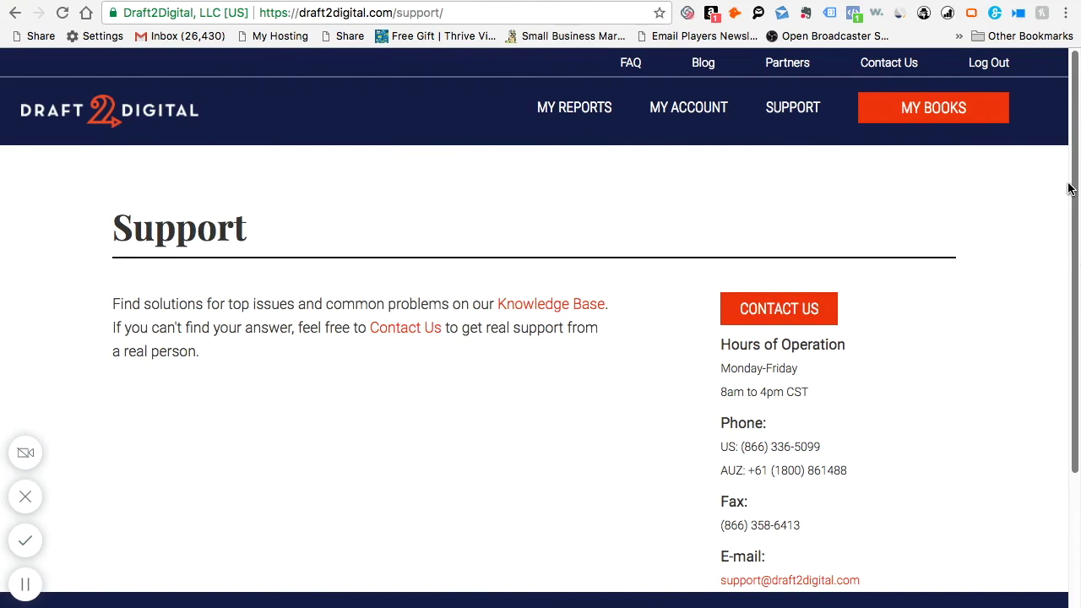
pyautogui.click(704, 64)
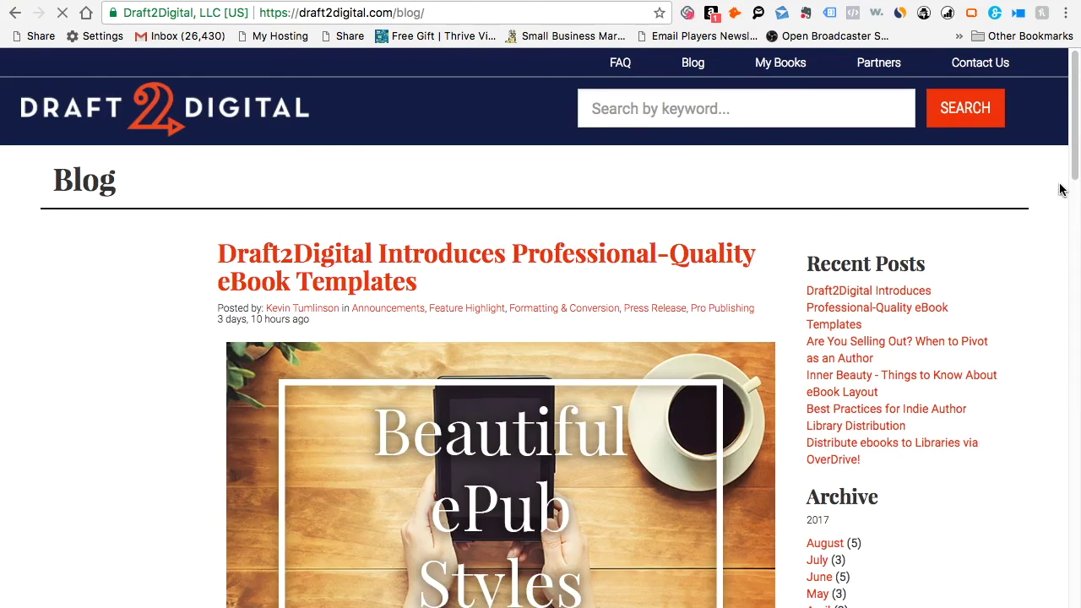
pyautogui.moveTo(1078, 150)
pyautogui.mouseDown()
pyautogui.moveTo(1075, 287)
pyautogui.moveTo(1076, 153)
pyautogui.mouseUp()
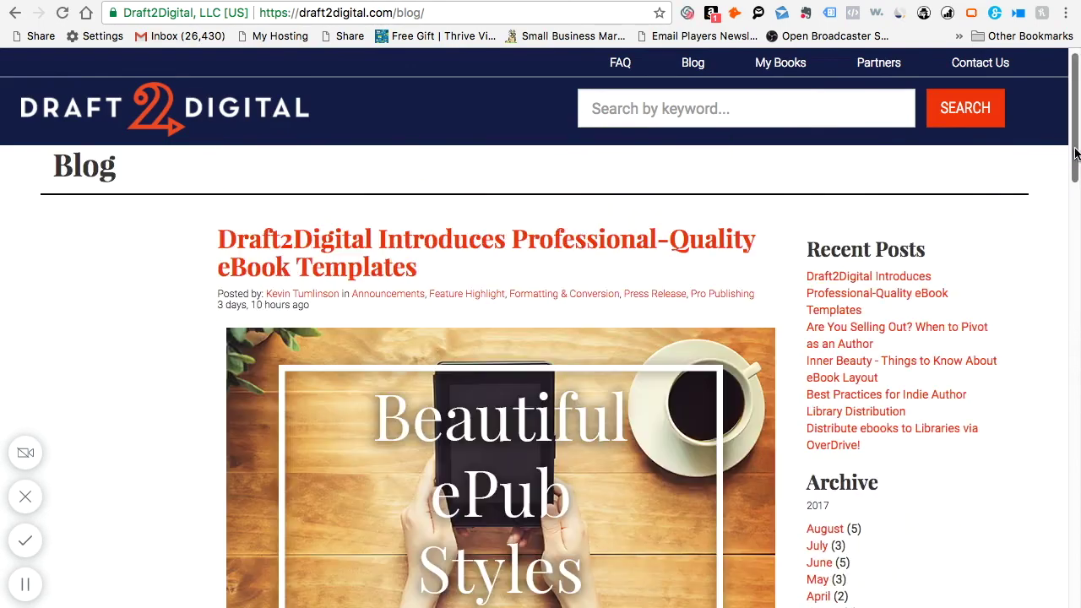